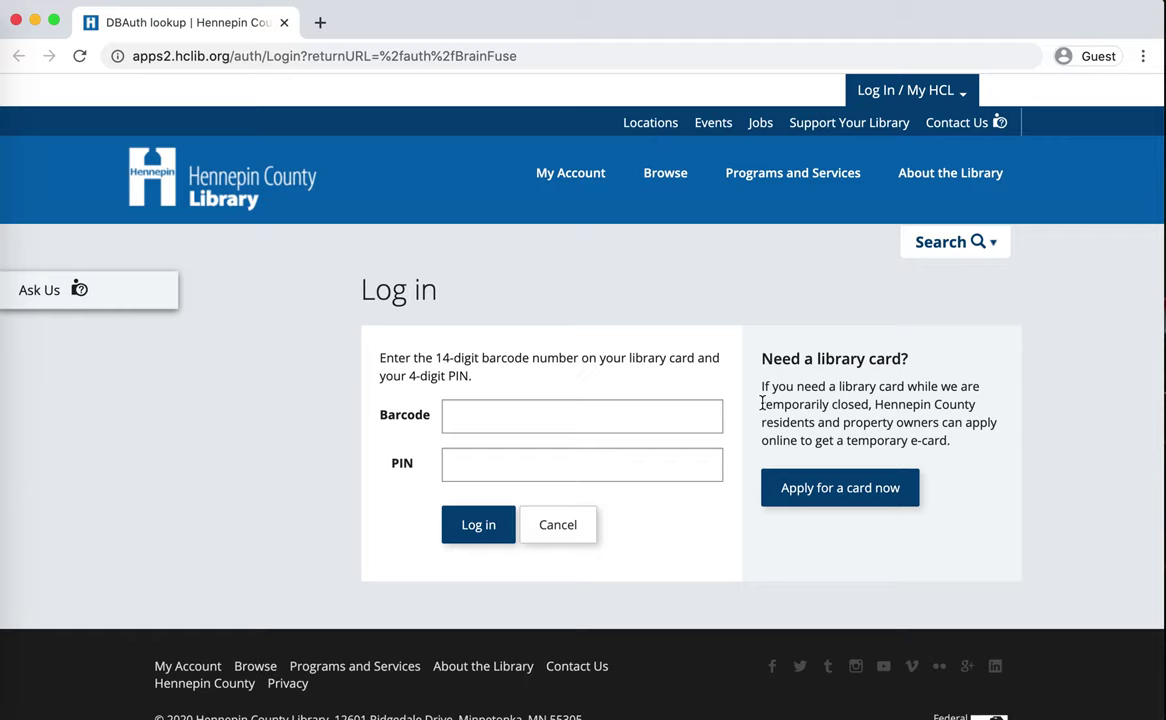
- Sign in on the library site with the library card barcode and PIN
{"action": "left_click", "coordinate": [635, 414]}
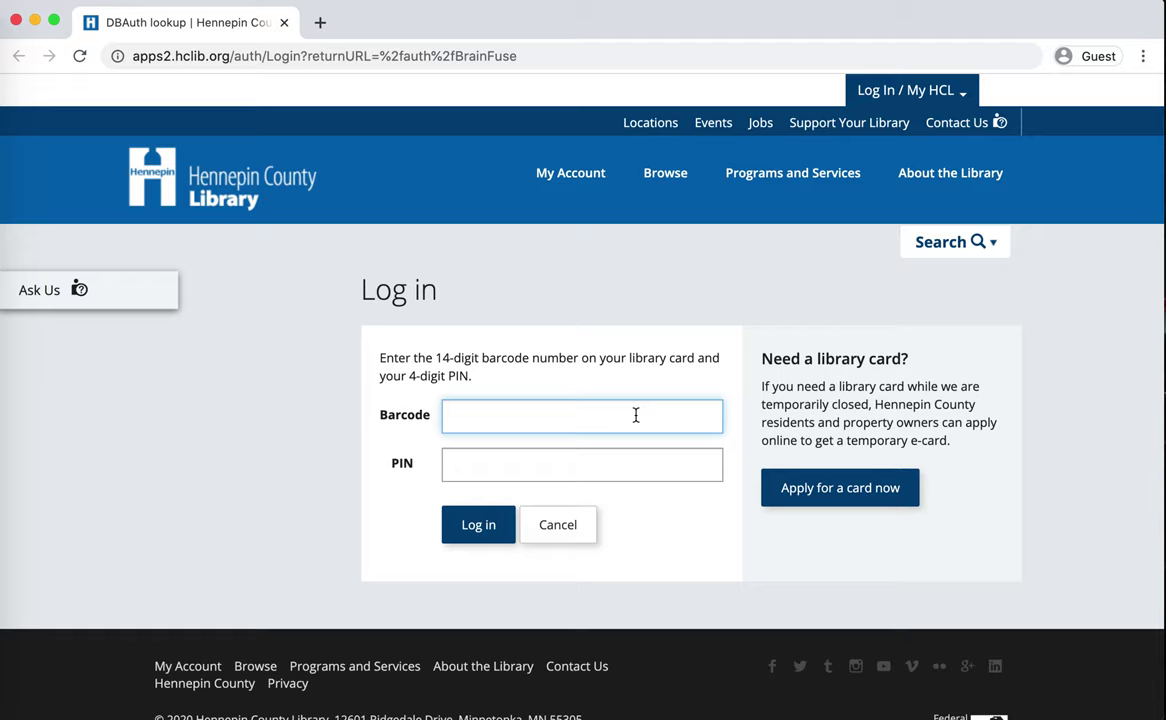
{"action": "key", "text": "super+v"}
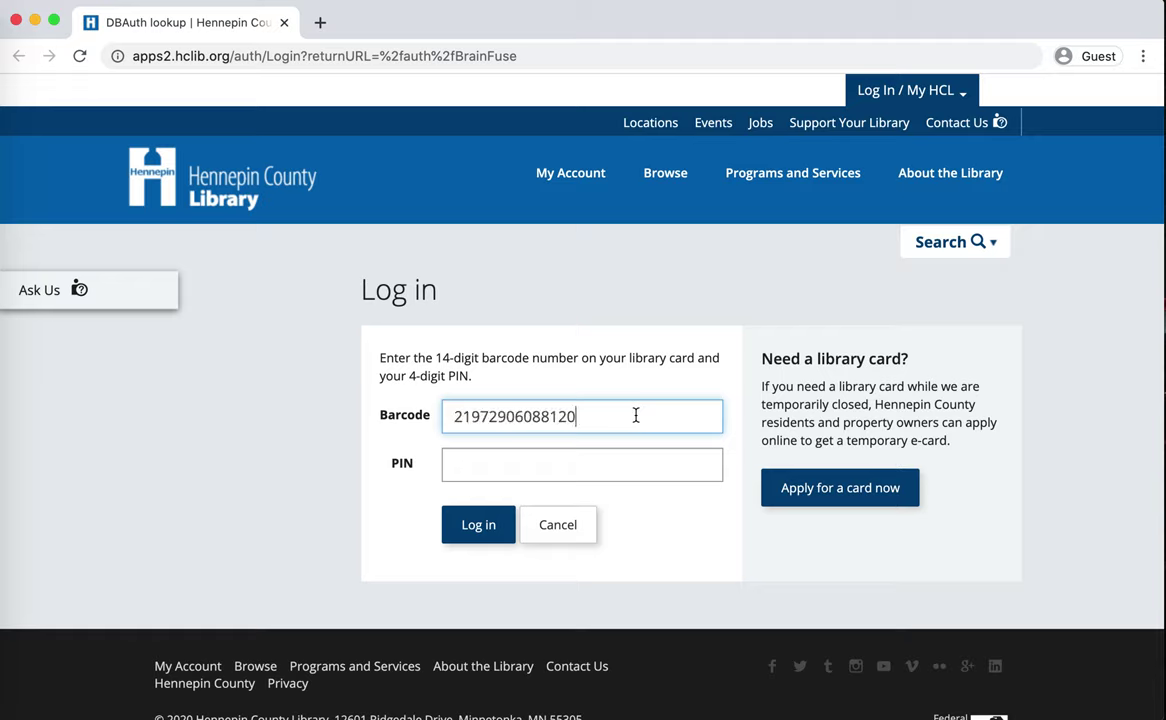
{"action": "key", "text": "Tab"}
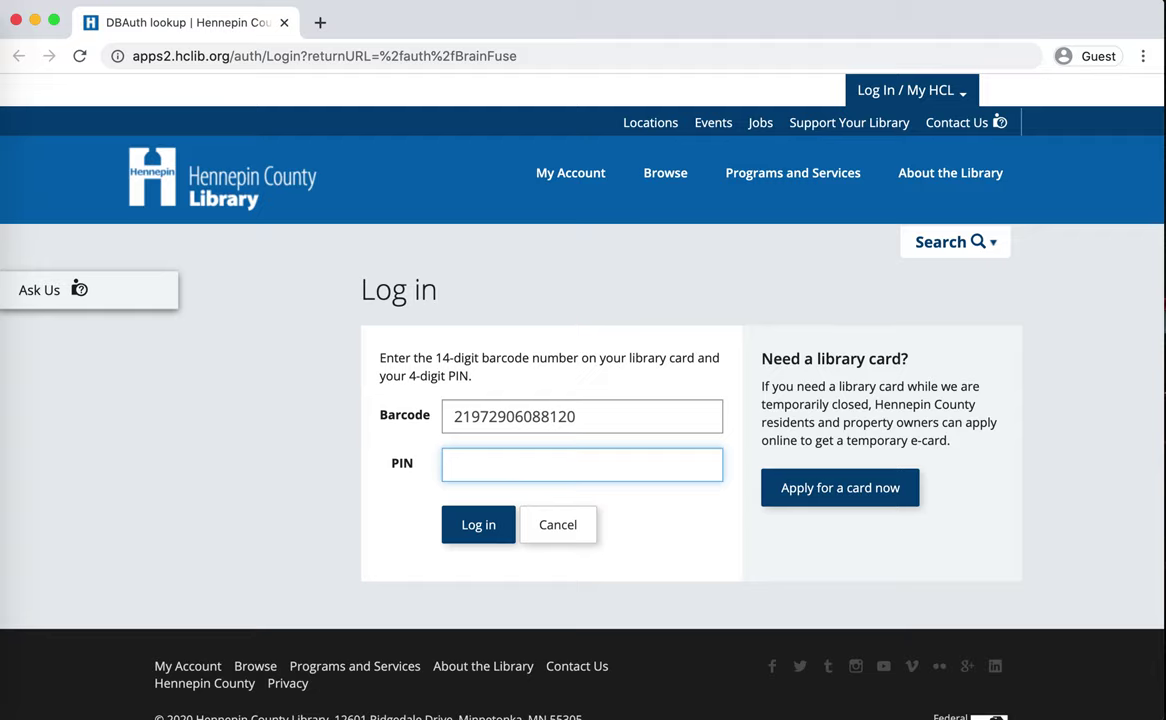
{"action": "type", "text": "••••"}
{"action": "left_click", "coordinate": [476, 526]}
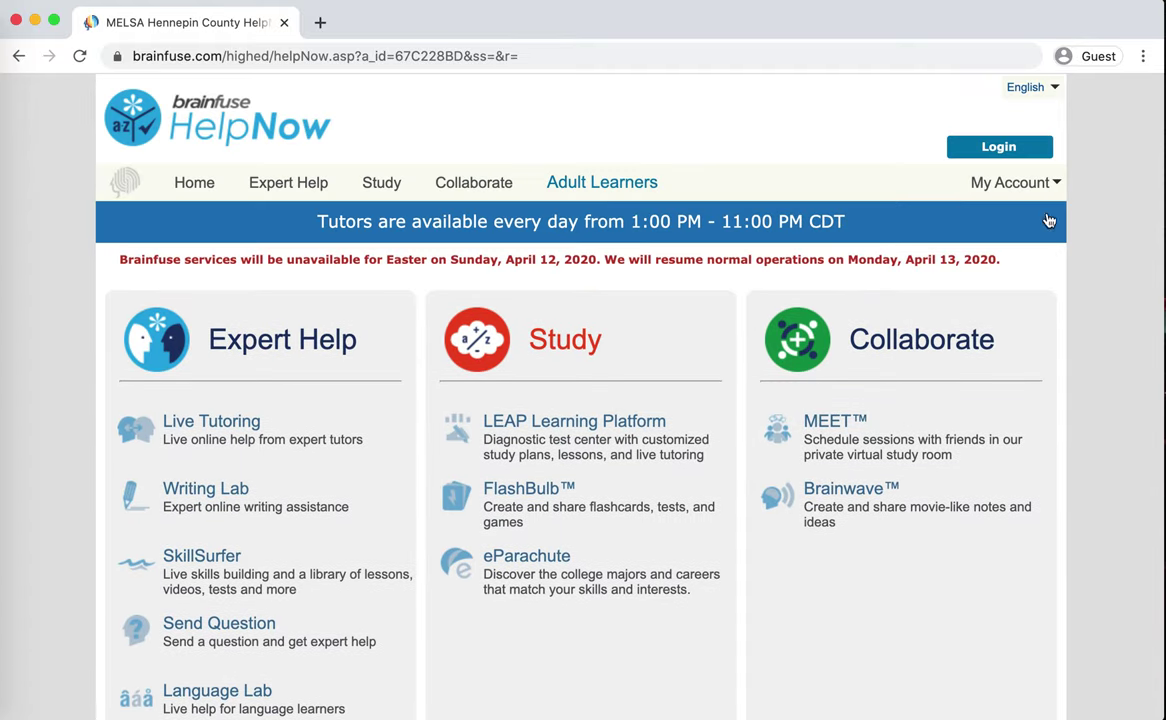
- Log into the HelpNow account via My Account > Login with the account username and password
{"action": "left_click", "coordinate": [1038, 192]}
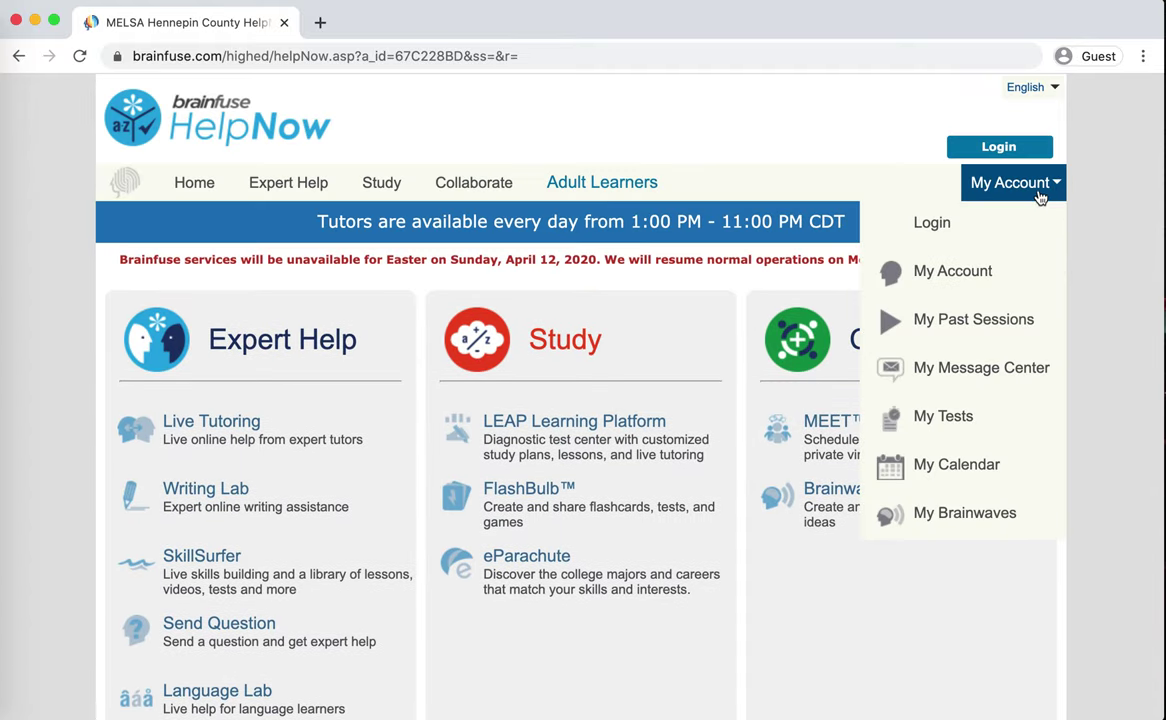
{"action": "left_click", "coordinate": [934, 224]}
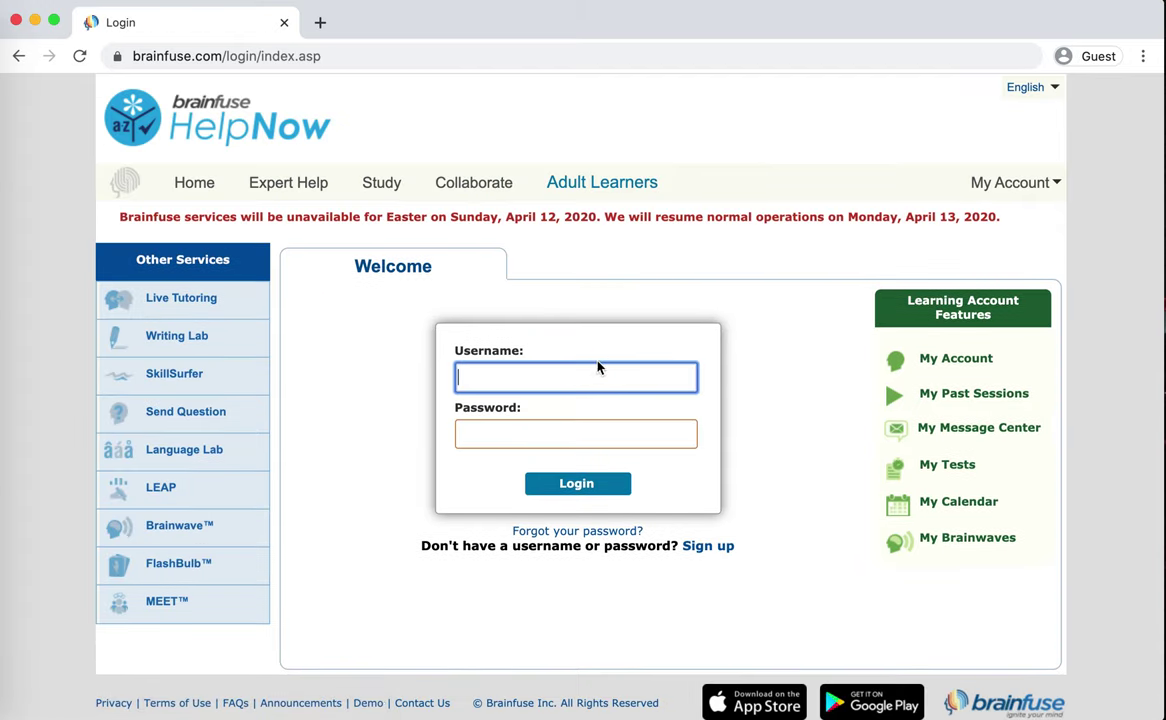
{"action": "type", "text": "DowntownBrown"}
{"action": "key", "text": "Tab"}
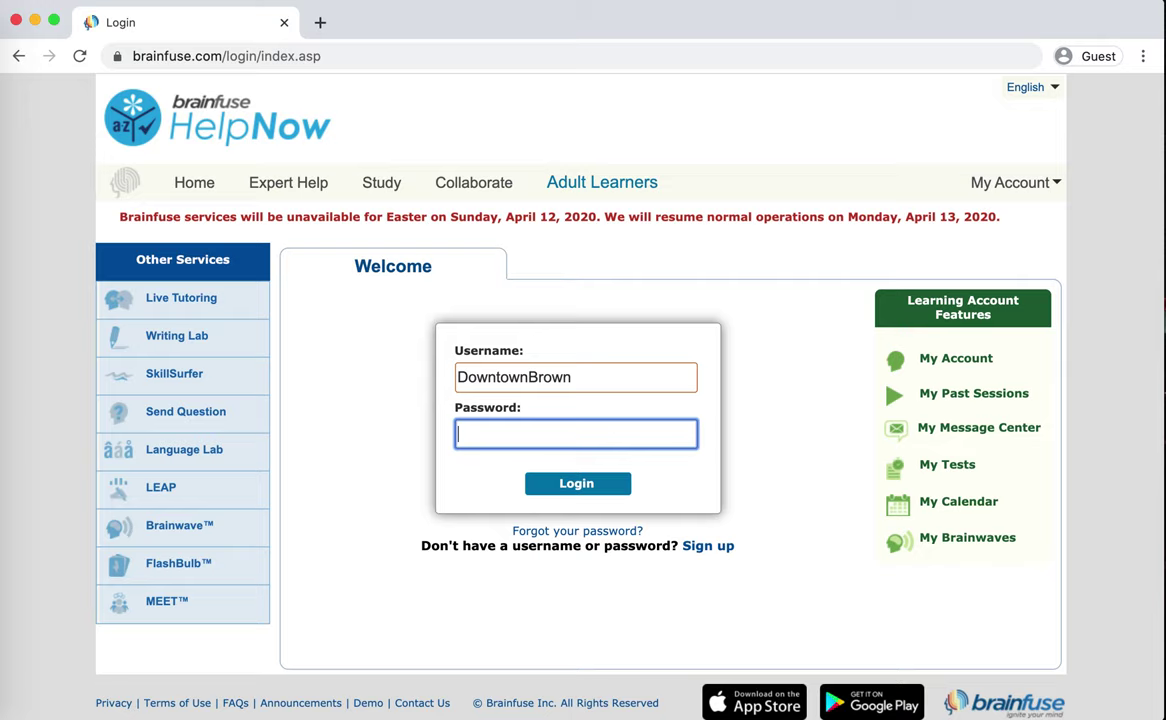
{"action": "type", "text": "••••••"}
{"action": "left_click", "coordinate": [614, 487]}
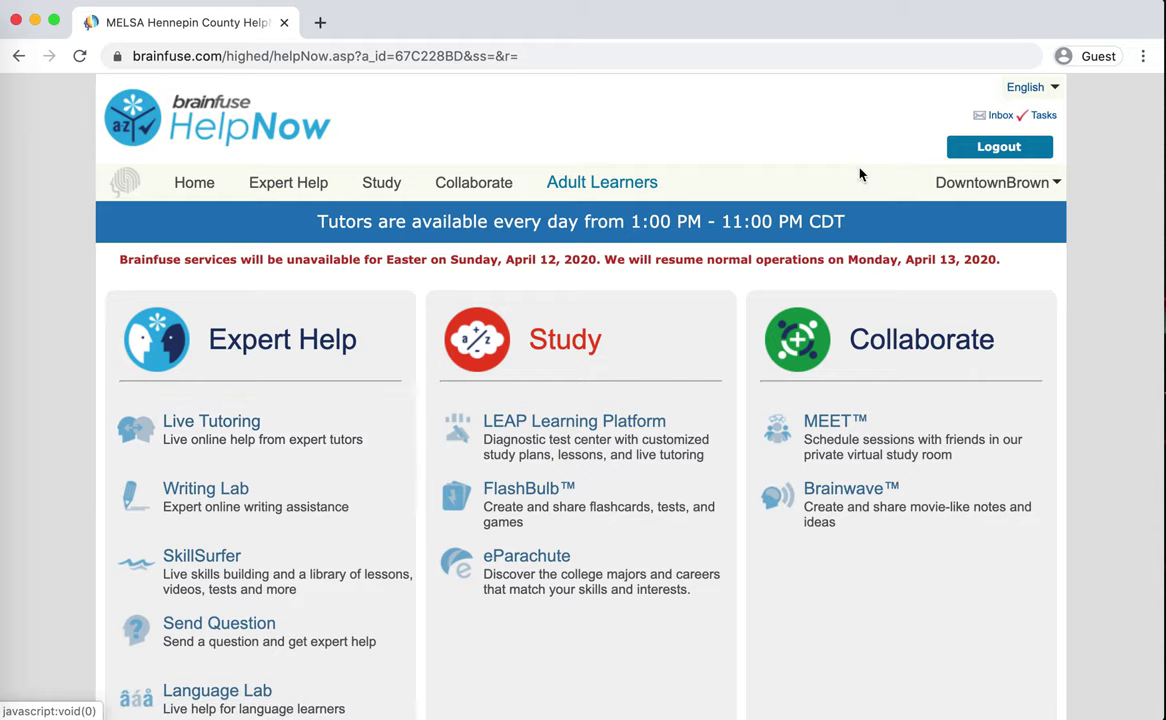
- Open Live Tutoring under Expert Help and expand the grade list
{"action": "left_click", "coordinate": [194, 428]}
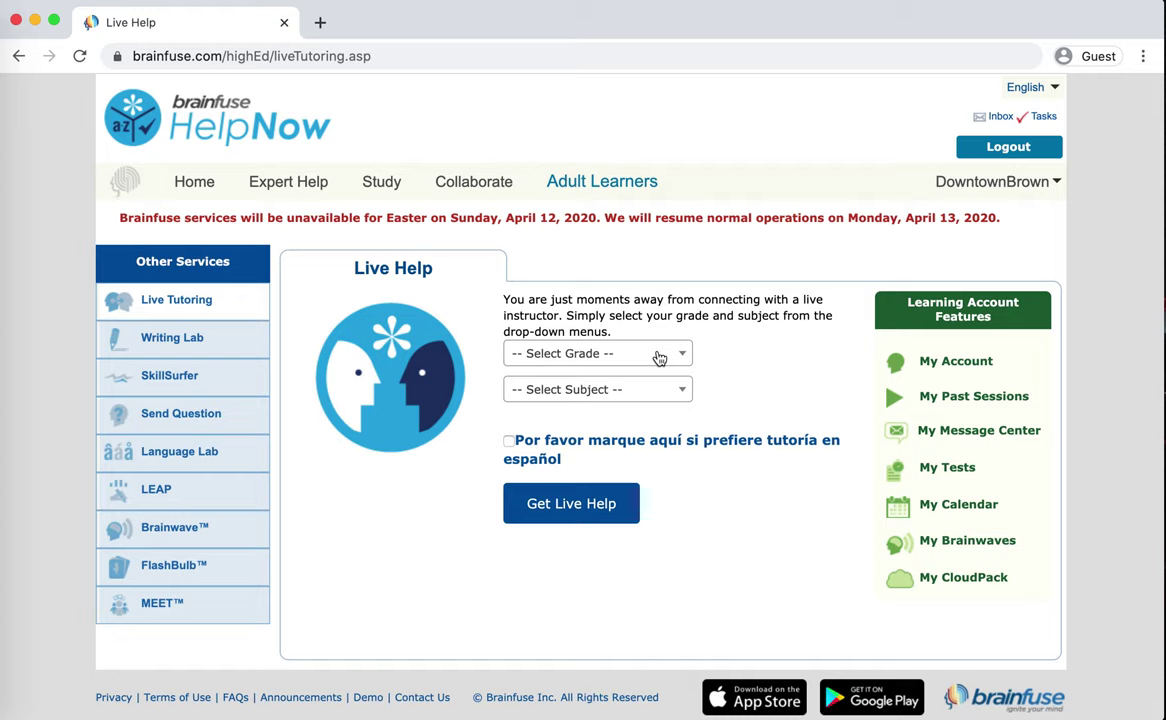
{"action": "left_click", "coordinate": [659, 356]}
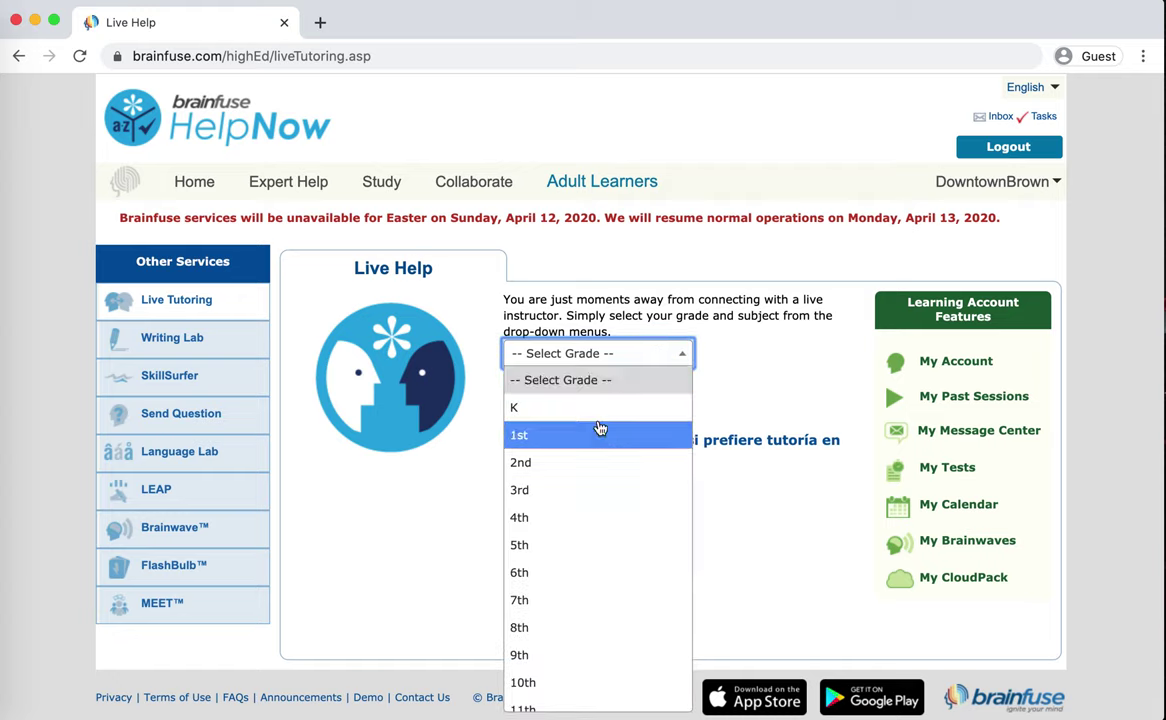
- Pick 12th and Math – Calculus, then change the request to grade 5th and Science
{"action": "scroll", "coordinate": [600, 428], "scroll_direction": "down", "scroll_amount": 2}
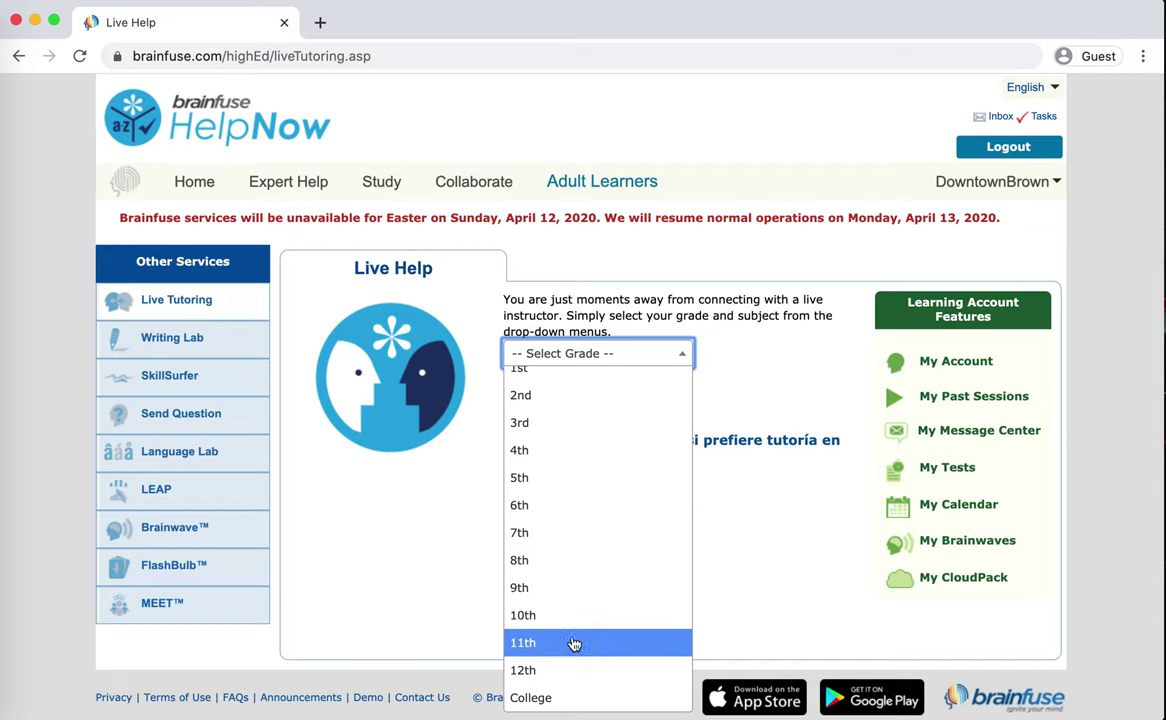
{"action": "left_click", "coordinate": [573, 671]}
{"action": "left_click", "coordinate": [598, 389]}
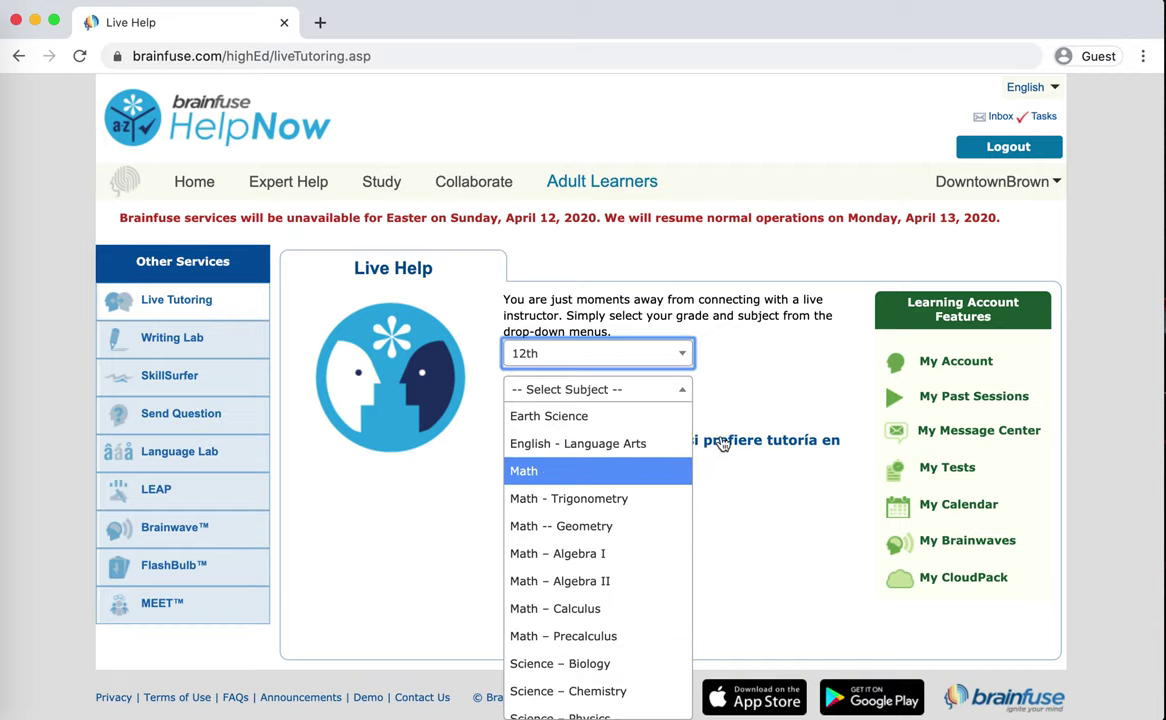
{"action": "left_click", "coordinate": [628, 608]}
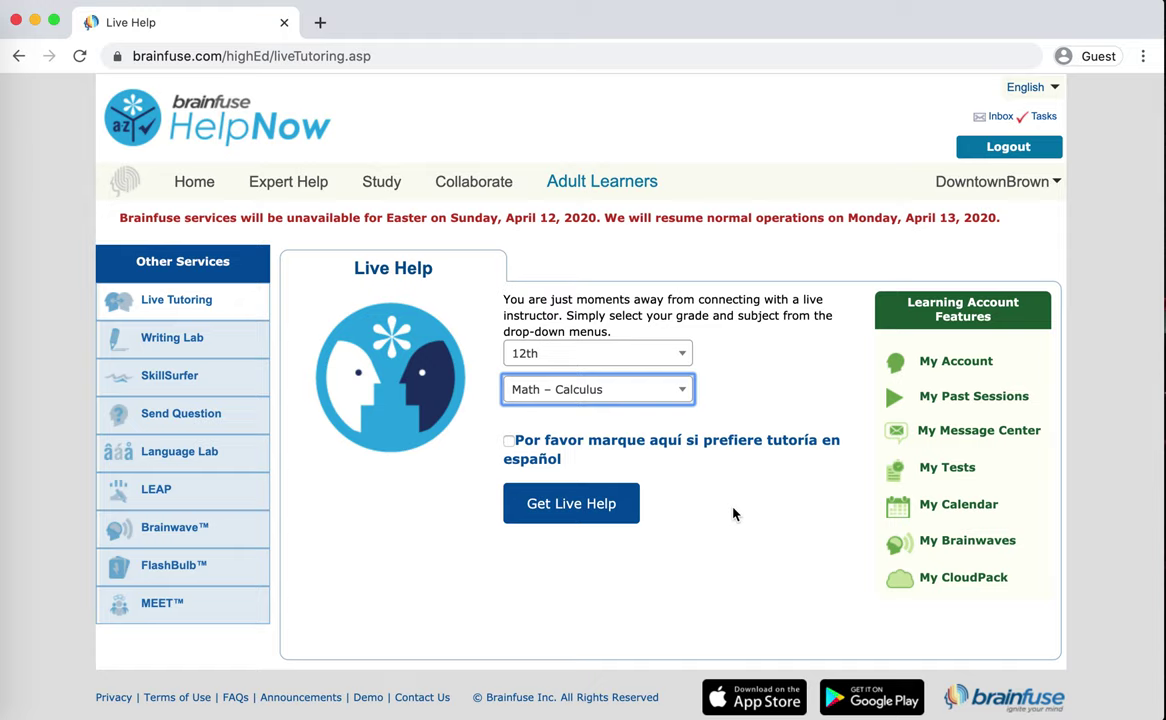
{"action": "left_click", "coordinate": [673, 355]}
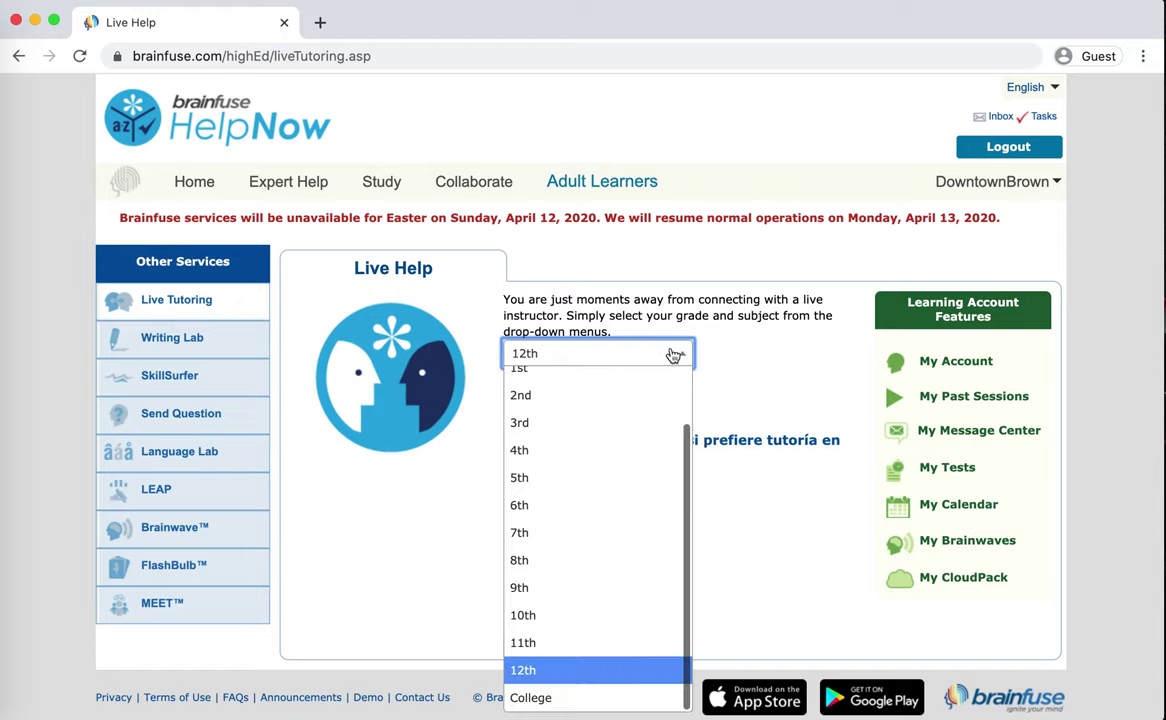
{"action": "left_click", "coordinate": [580, 491]}
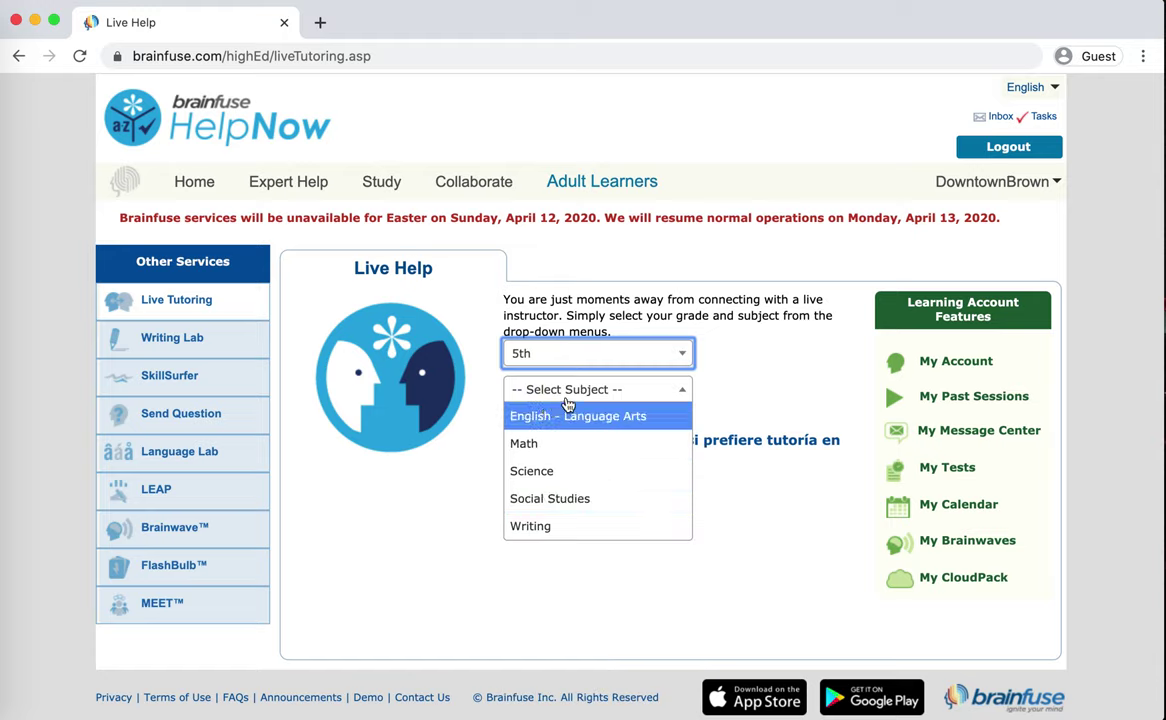
{"action": "left_click", "coordinate": [594, 480]}
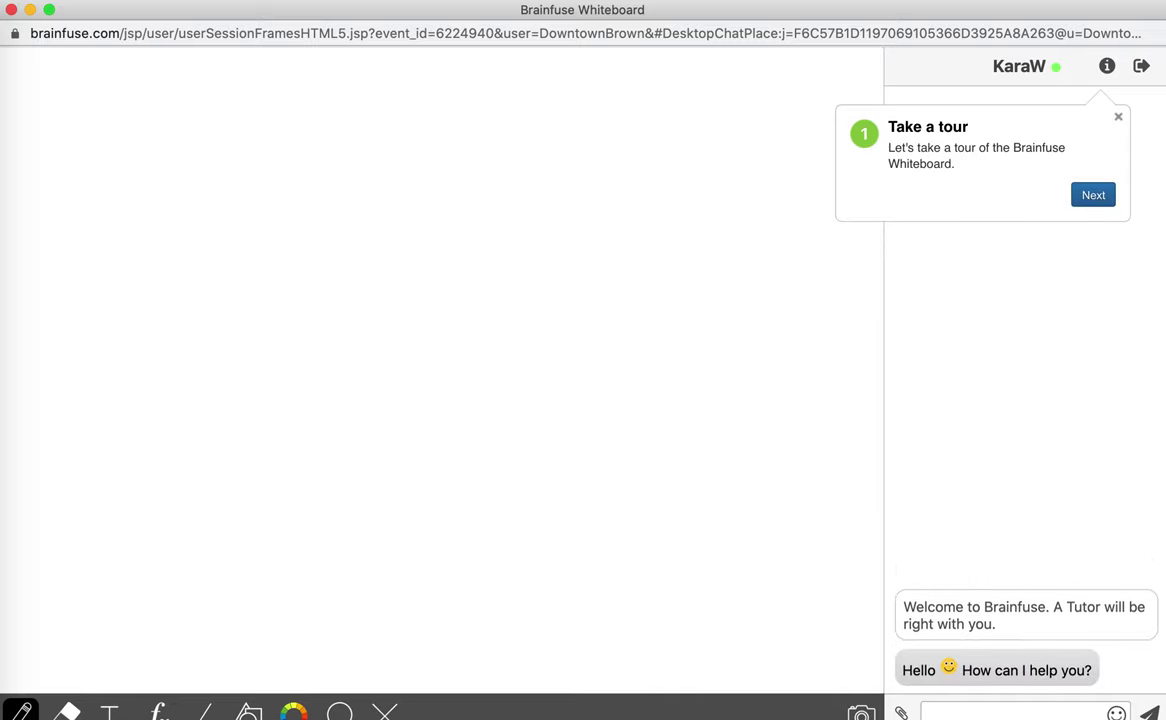
- Shrink the session window and send the tutor a chat saying you're back for a quick tour
{"action": "mouse_move", "coordinate": [1165, 719]}
{"action": "left_mouse_down"}
{"action": "mouse_move", "coordinate": [1165, 706]}
{"action": "mouse_move", "coordinate": [1150, 714]}
{"action": "left_mouse_up"}
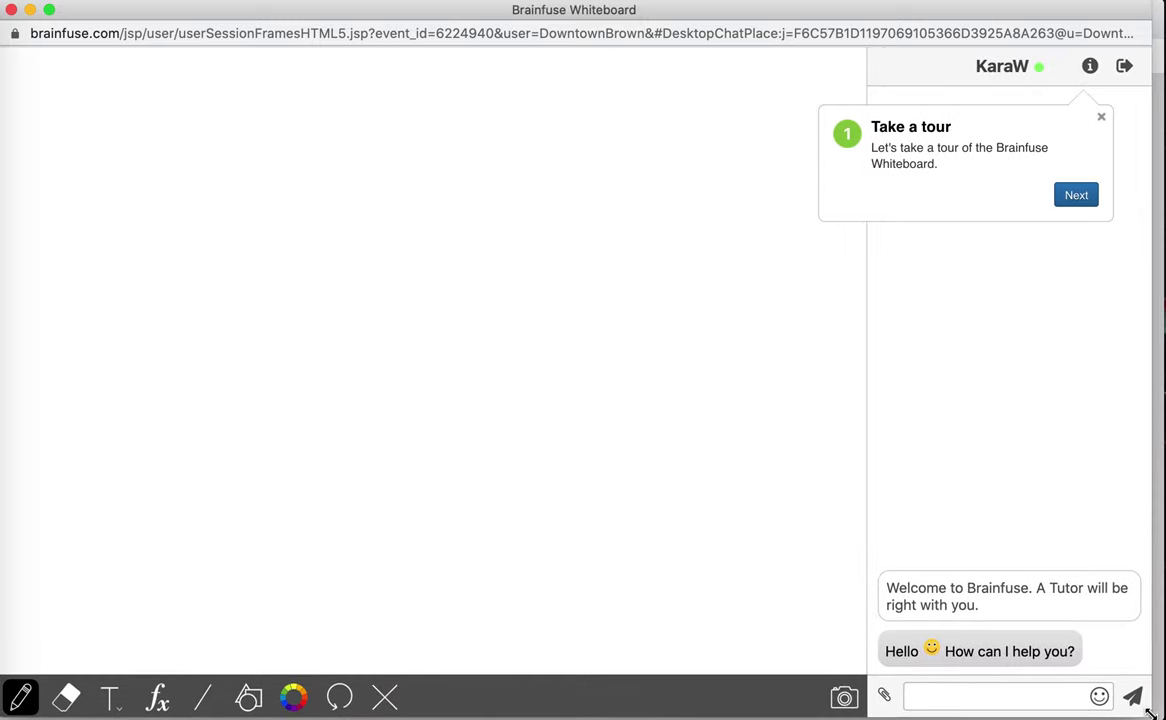
{"action": "left_click", "coordinate": [984, 698]}
{"action": "type", "text": "We connected "}
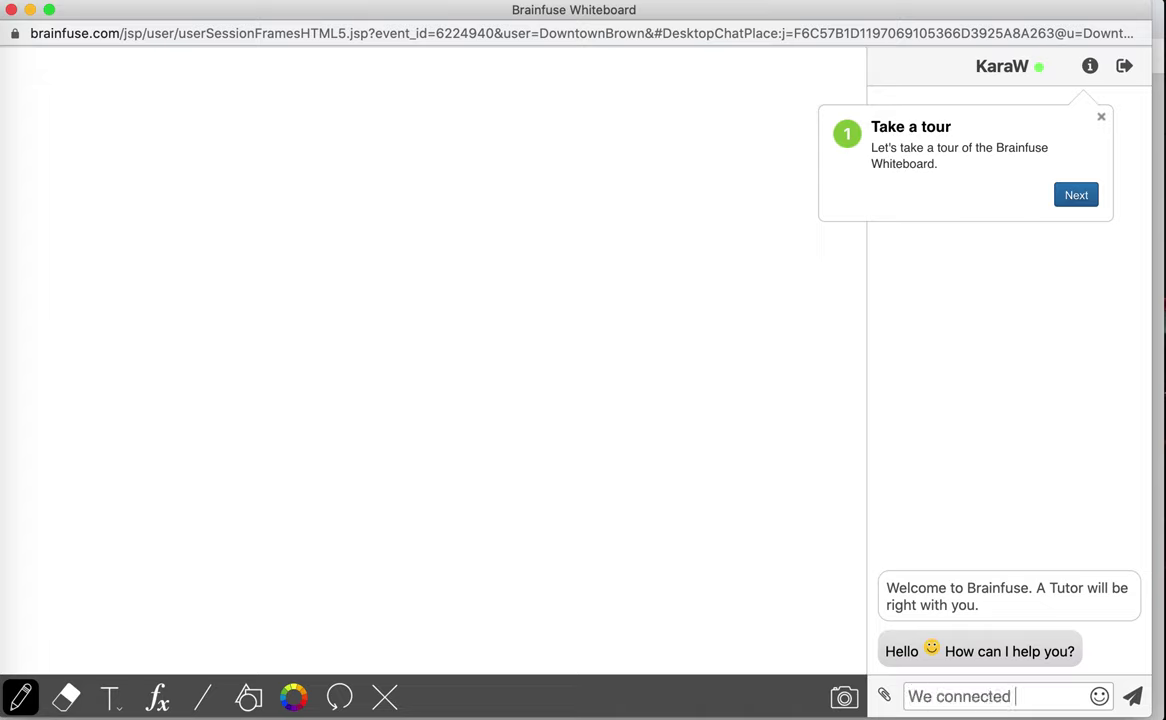
{"action": "type", "text": "yesterday and I was m"}
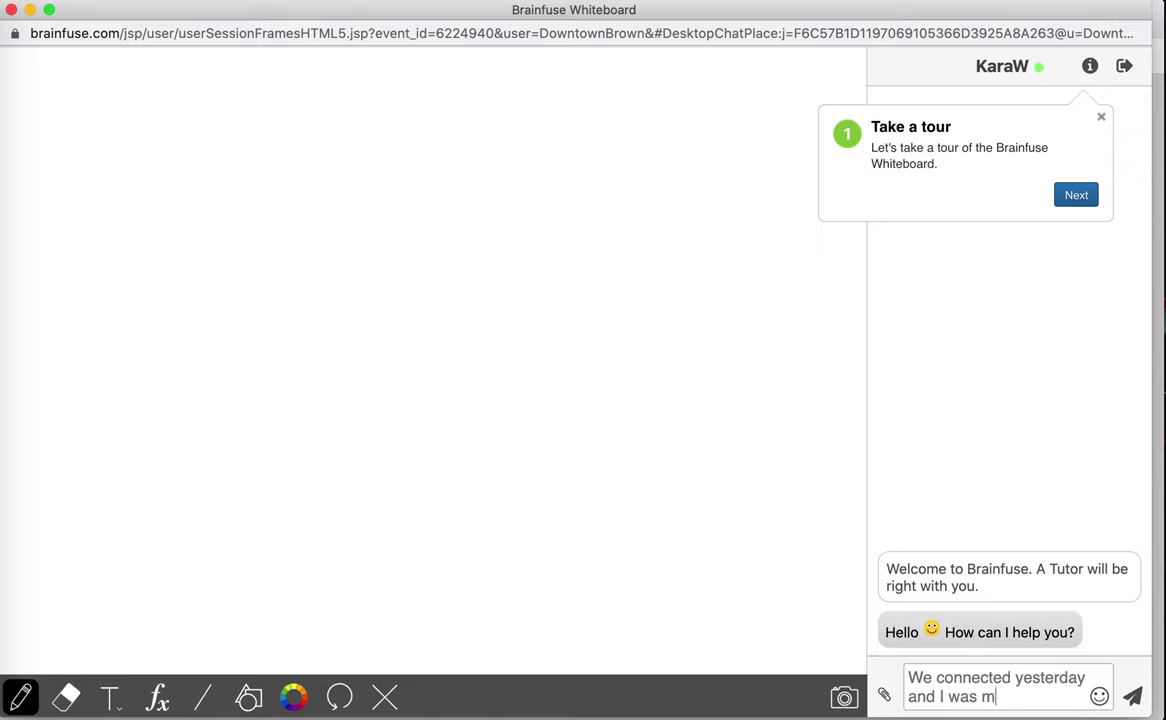
{"action": "type", "text": "aking a screen"}
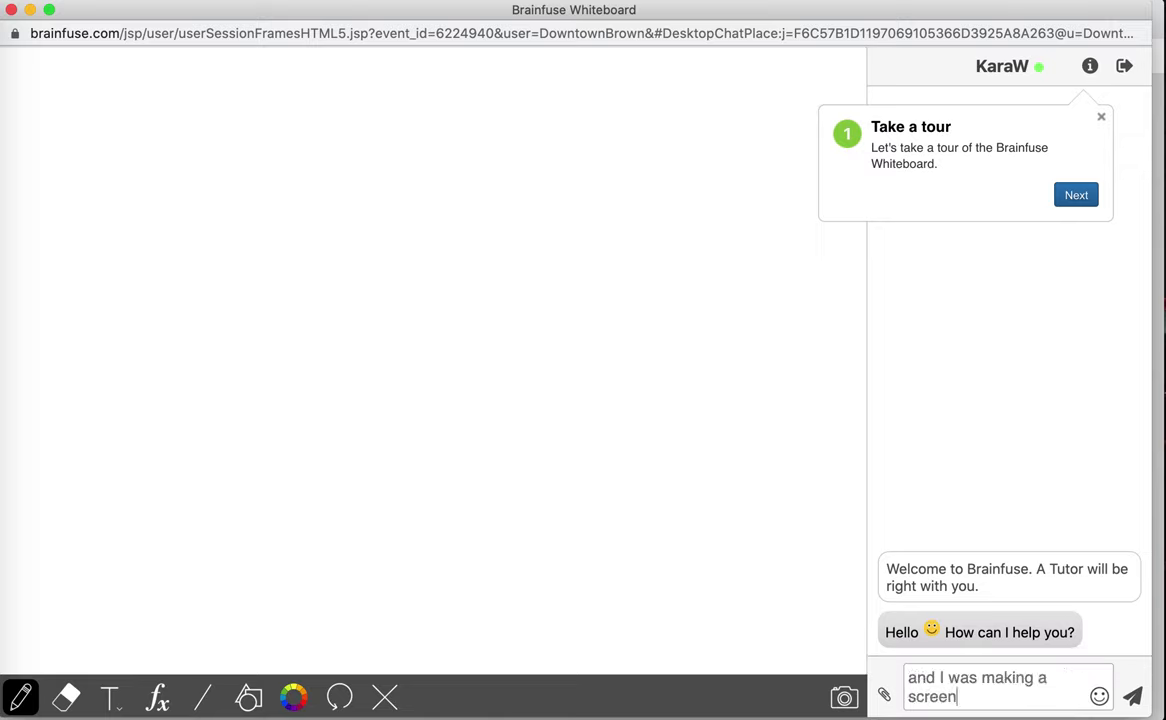
{"action": "type", "text": "shot video"}
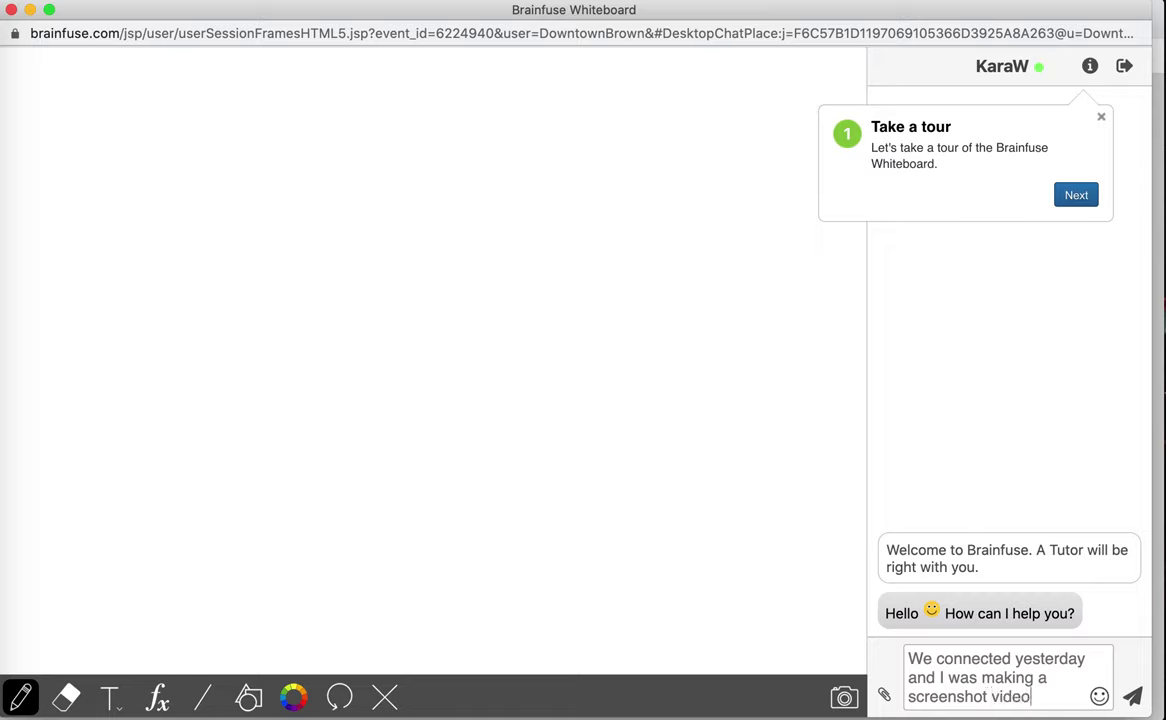
{"action": "type", "text": "... I'm back again, just going to do"}
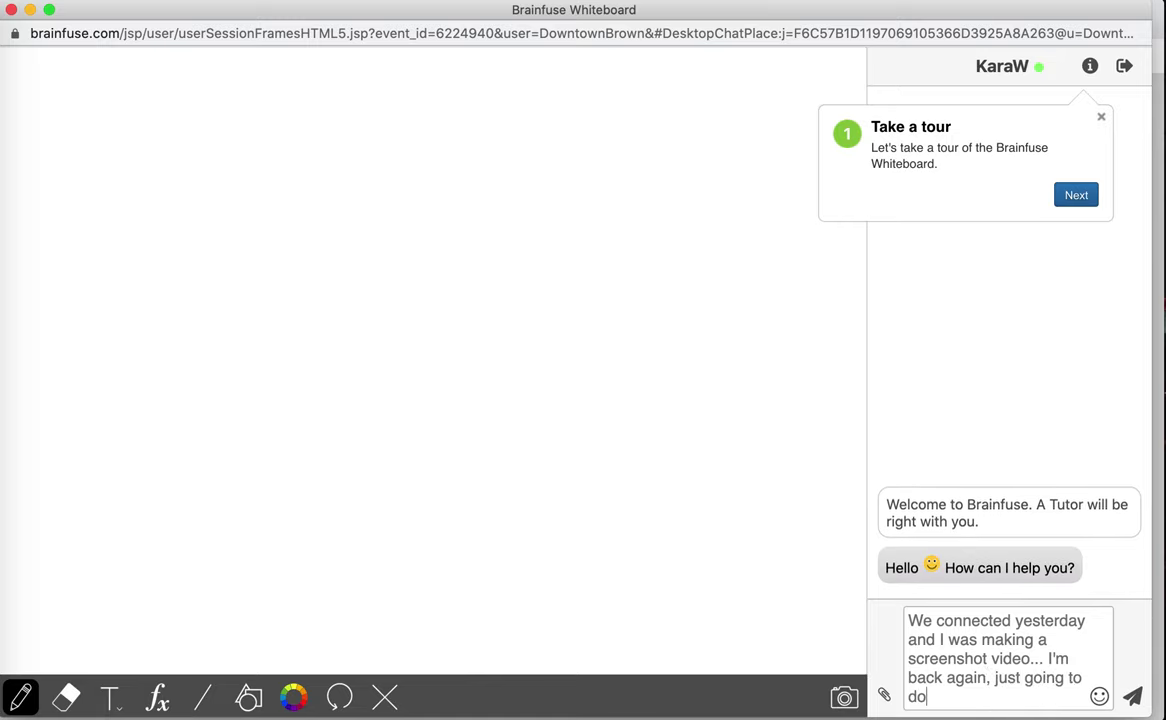
{"action": "type", "text": " a quick tou"}
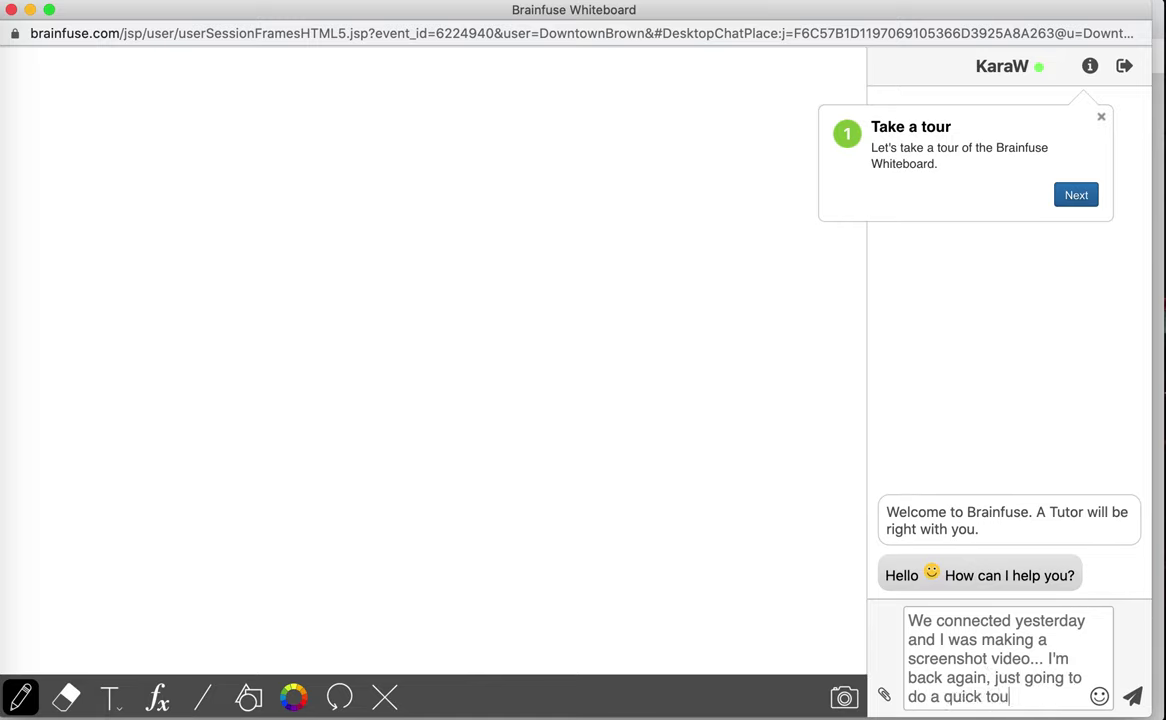
{"action": "type", "text": "r."}
{"action": "key", "text": "Return"}
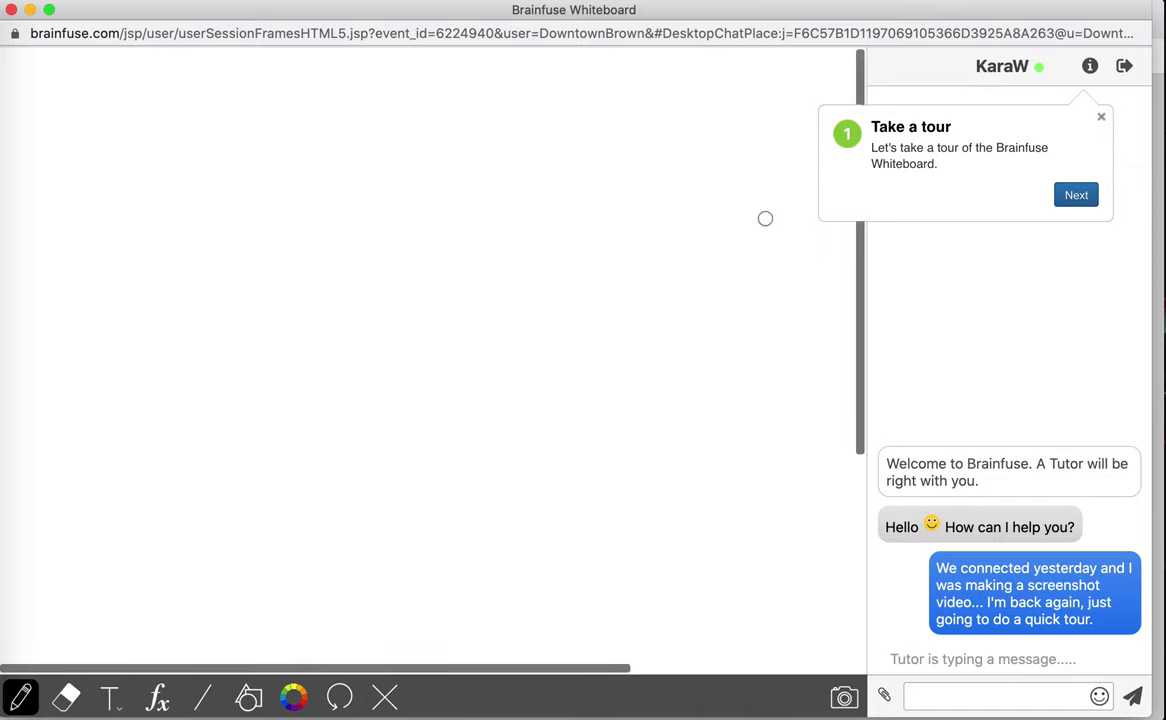
- Move the 'Take a tour' popup forward to the Drawing Tools tip
{"action": "left_click", "coordinate": [1079, 196]}
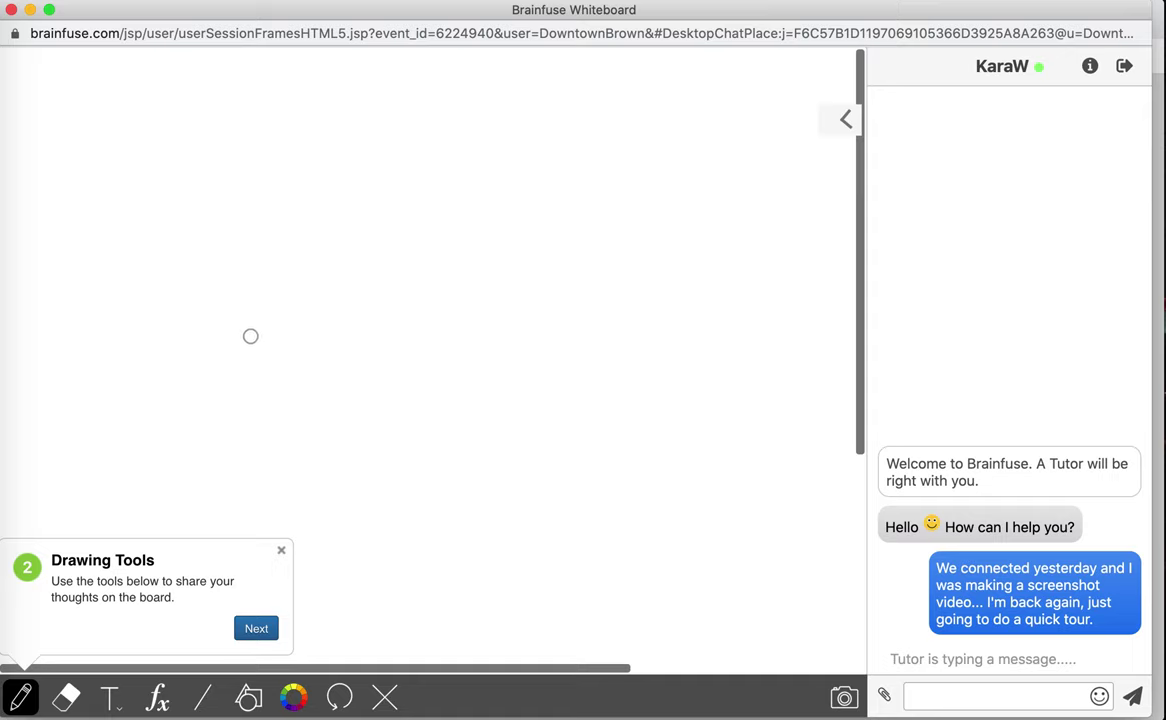
- Draw a black looping scribble, then switch the pen to yellow and draw a tall curve
{"action": "mouse_move", "coordinate": [250, 334]}
{"action": "left_mouse_down"}
{"action": "mouse_move", "coordinate": [130, 349]}
{"action": "mouse_move", "coordinate": [163, 327]}
{"action": "left_mouse_up"}
{"action": "left_click_drag", "start_coordinate": [229, 258], "coordinate": [250, 265]}
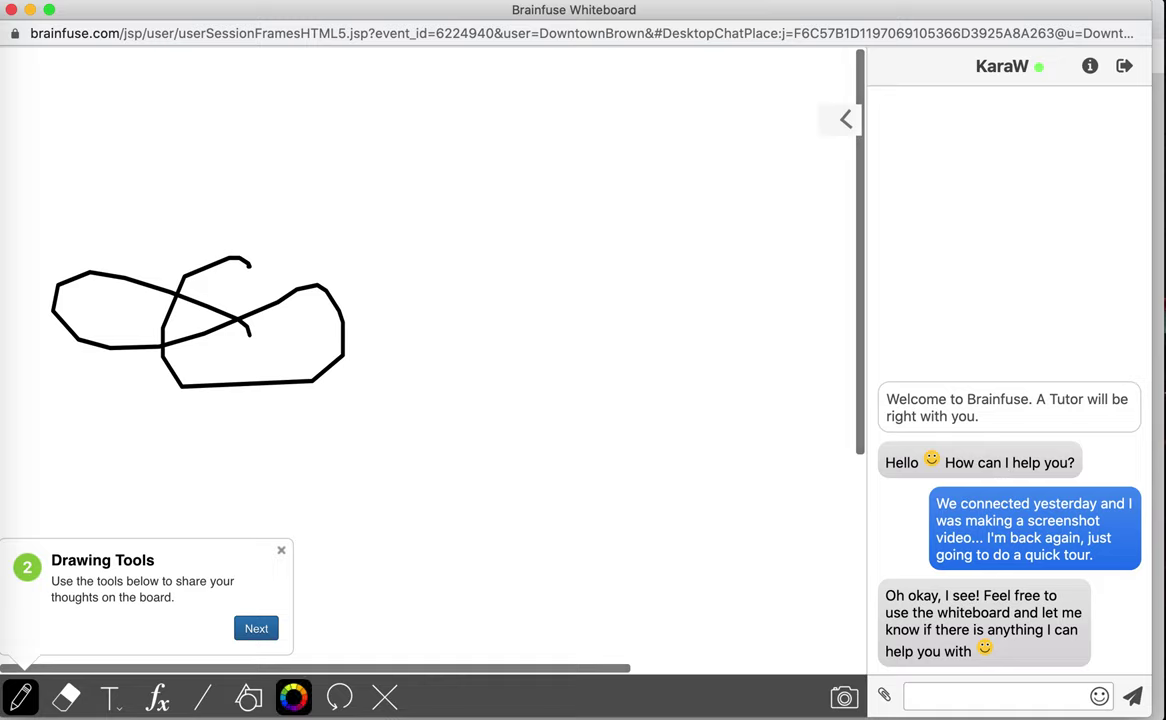
{"action": "left_click", "coordinate": [294, 706]}
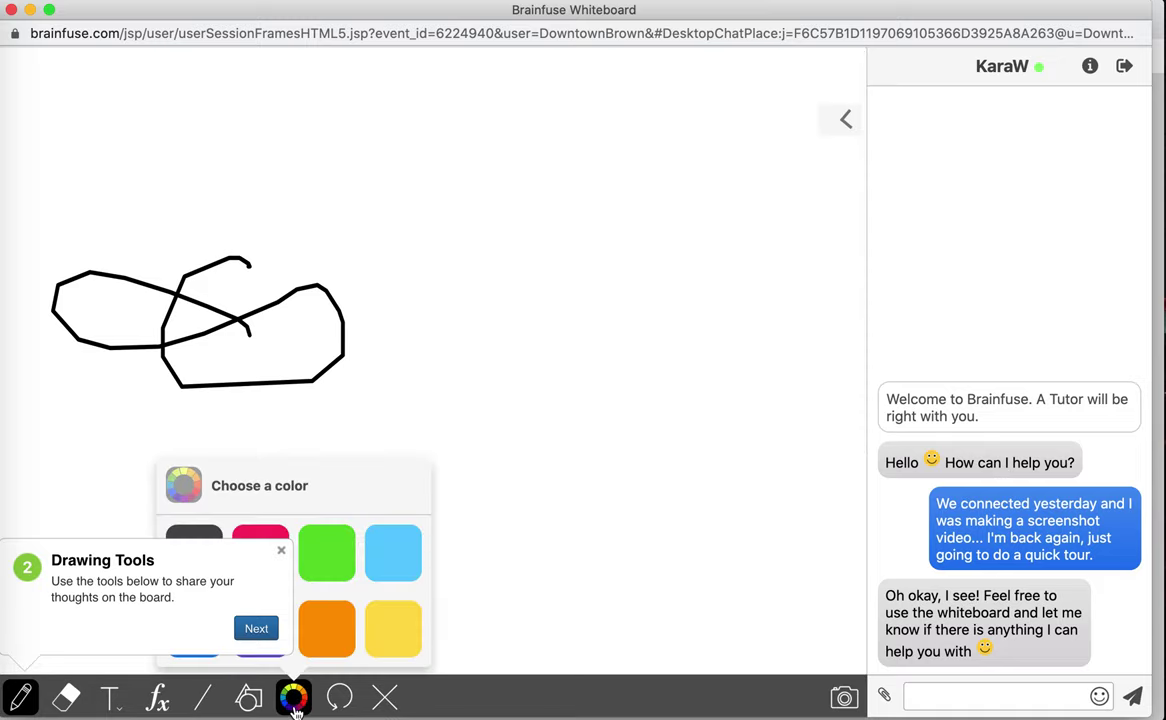
{"action": "left_click", "coordinate": [390, 622]}
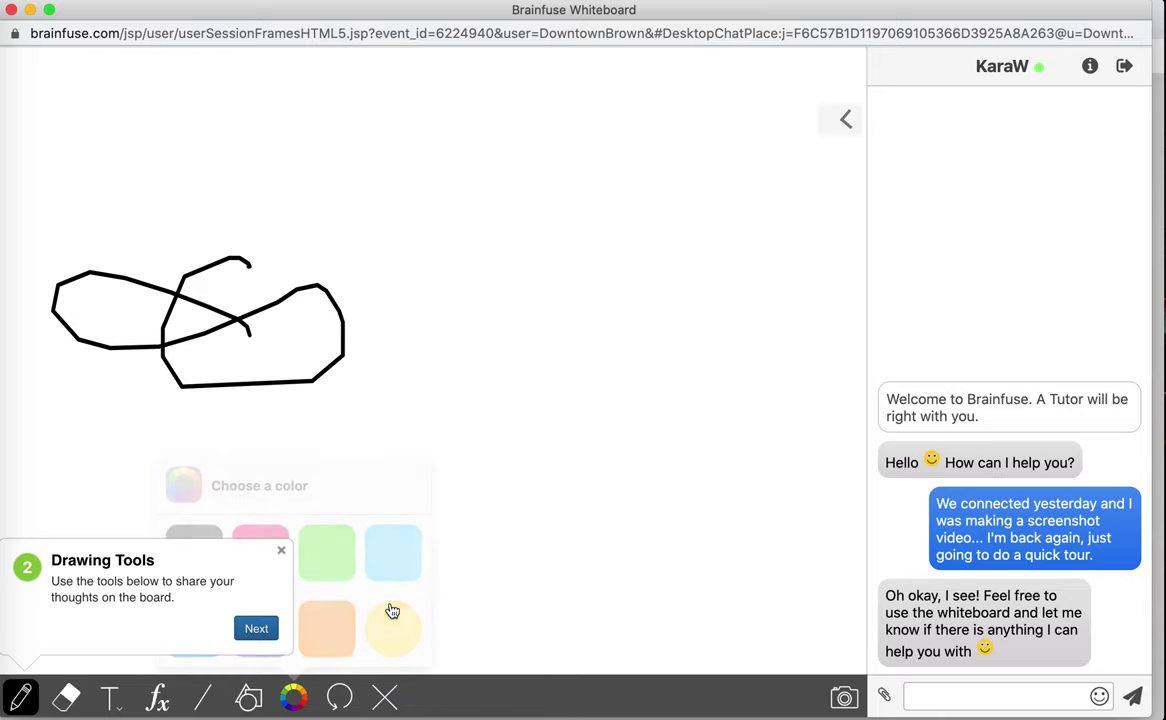
{"action": "left_click_drag", "start_coordinate": [403, 538], "coordinate": [531, 172]}
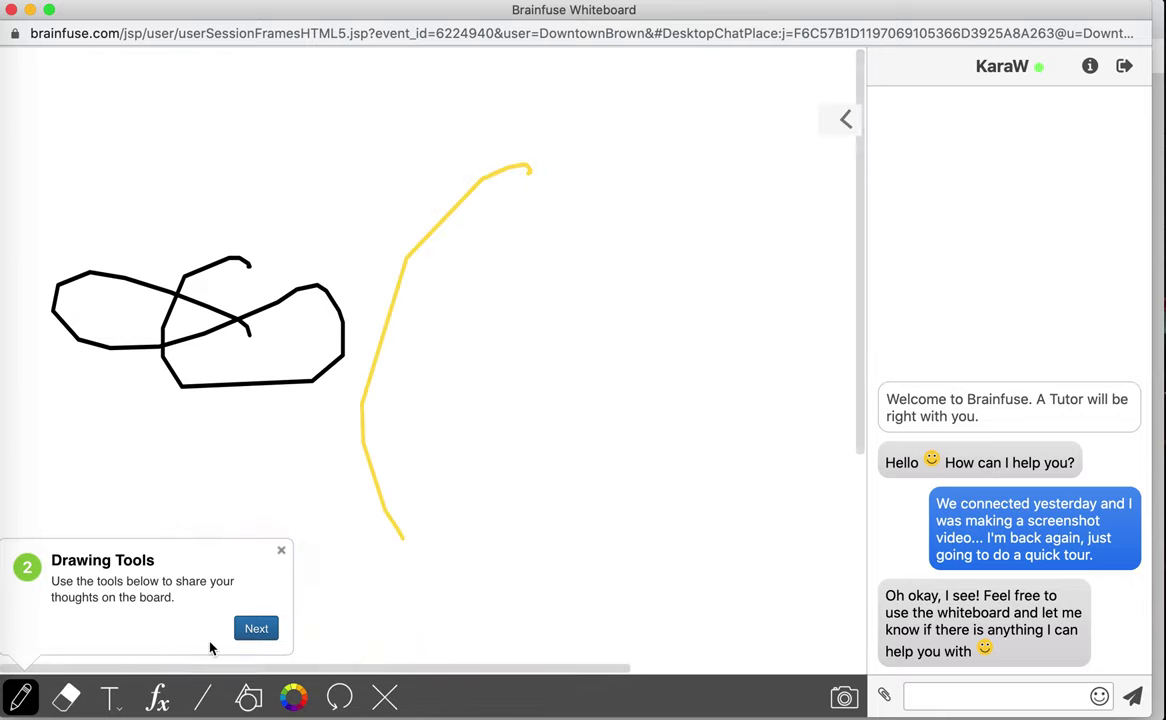
- Advance the tour to the Equation Editor tip and erase the middle of the black loops
{"action": "left_click", "coordinate": [276, 629]}
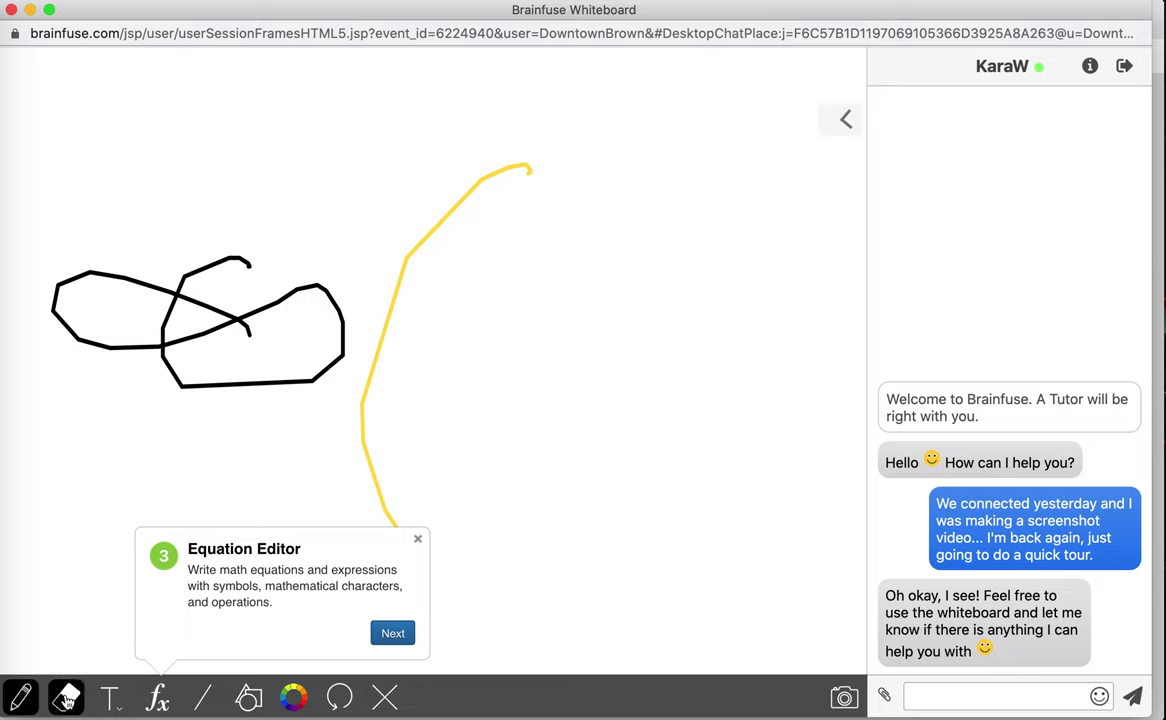
{"action": "left_click", "coordinate": [66, 697]}
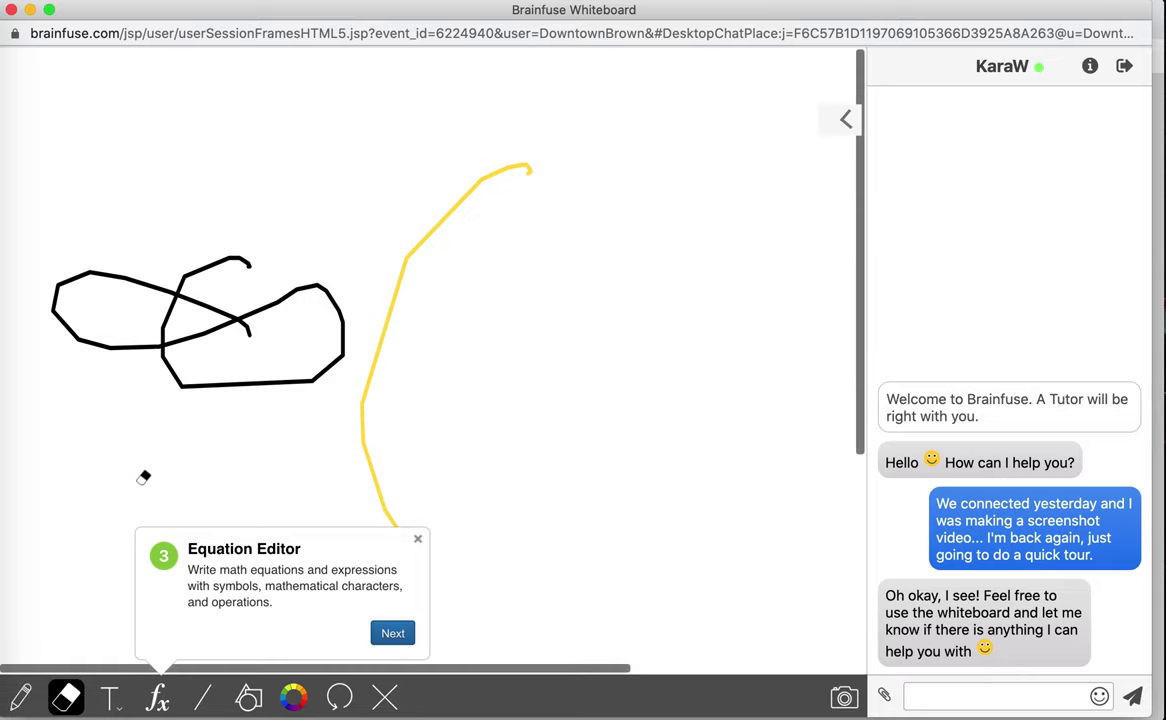
{"action": "mouse_move", "coordinate": [163, 345]}
{"action": "left_mouse_down"}
{"action": "mouse_move", "coordinate": [205, 296]}
{"action": "mouse_move", "coordinate": [228, 318]}
{"action": "mouse_move", "coordinate": [195, 324]}
{"action": "mouse_move", "coordinate": [195, 378]}
{"action": "left_mouse_up"}
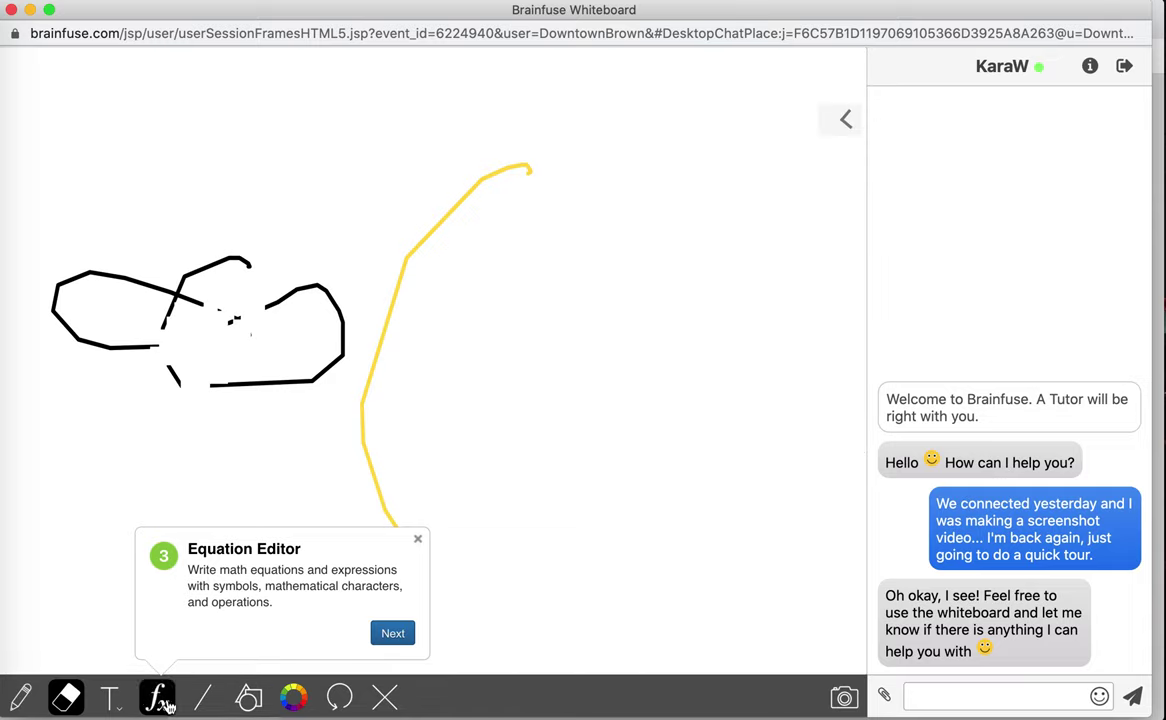
- Open the Equation Editor with the fx tool, advance the tour to File Upload, and close the editor empty
{"action": "left_click", "coordinate": [165, 704]}
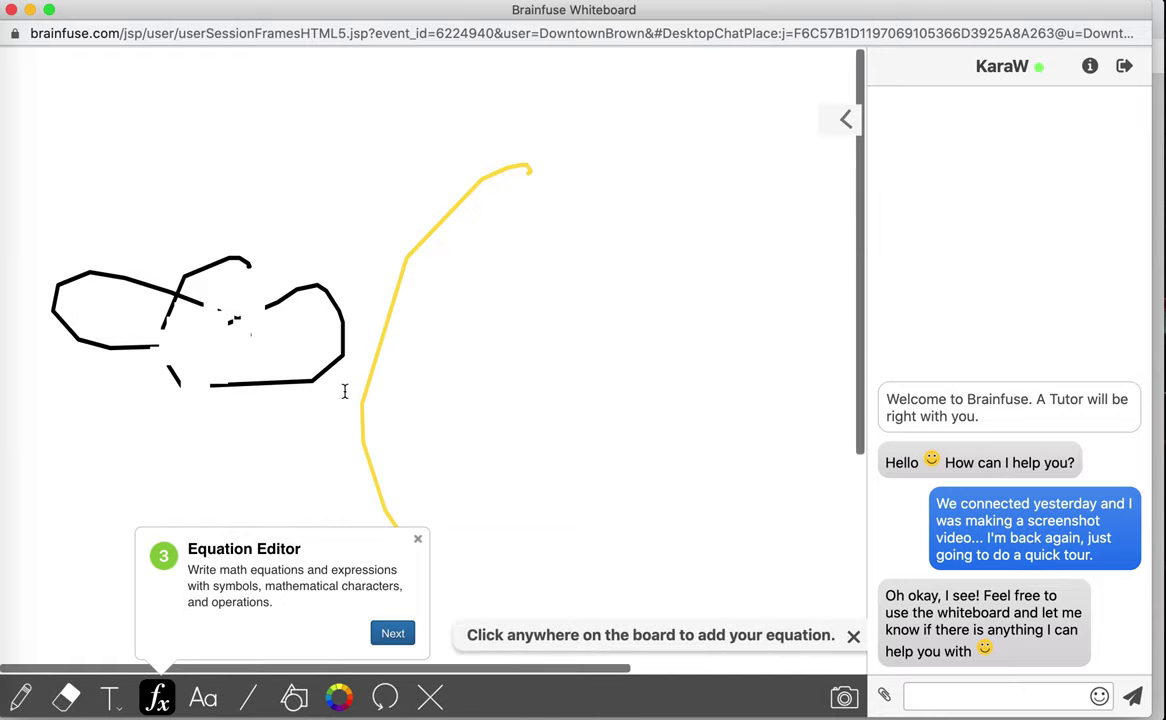
{"action": "left_click", "coordinate": [489, 396]}
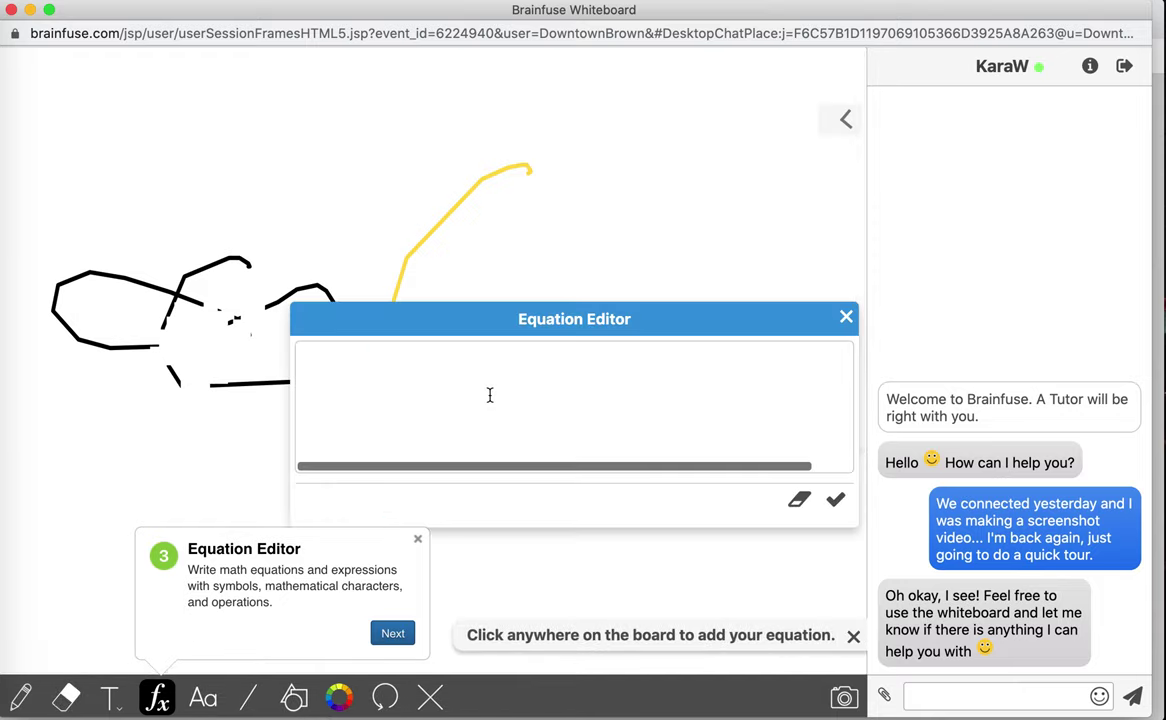
{"action": "left_click", "coordinate": [670, 435]}
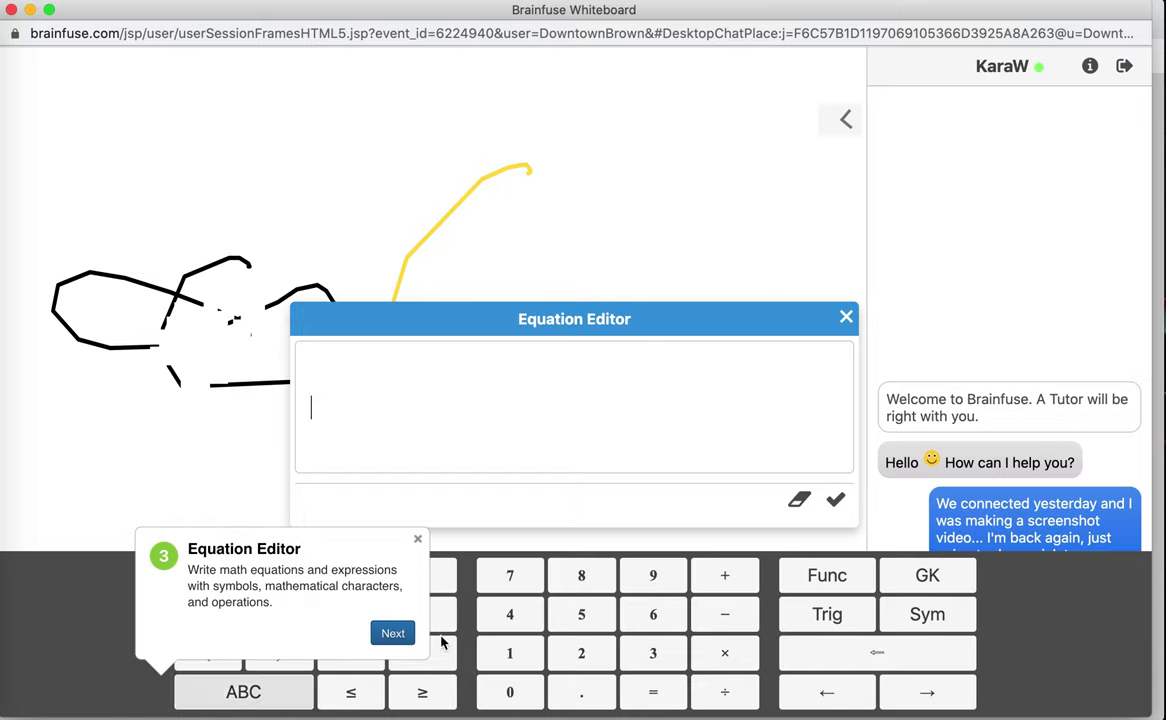
{"action": "left_click", "coordinate": [846, 317]}
{"action": "left_click", "coordinate": [394, 633]}
{"action": "left_click", "coordinate": [397, 636]}
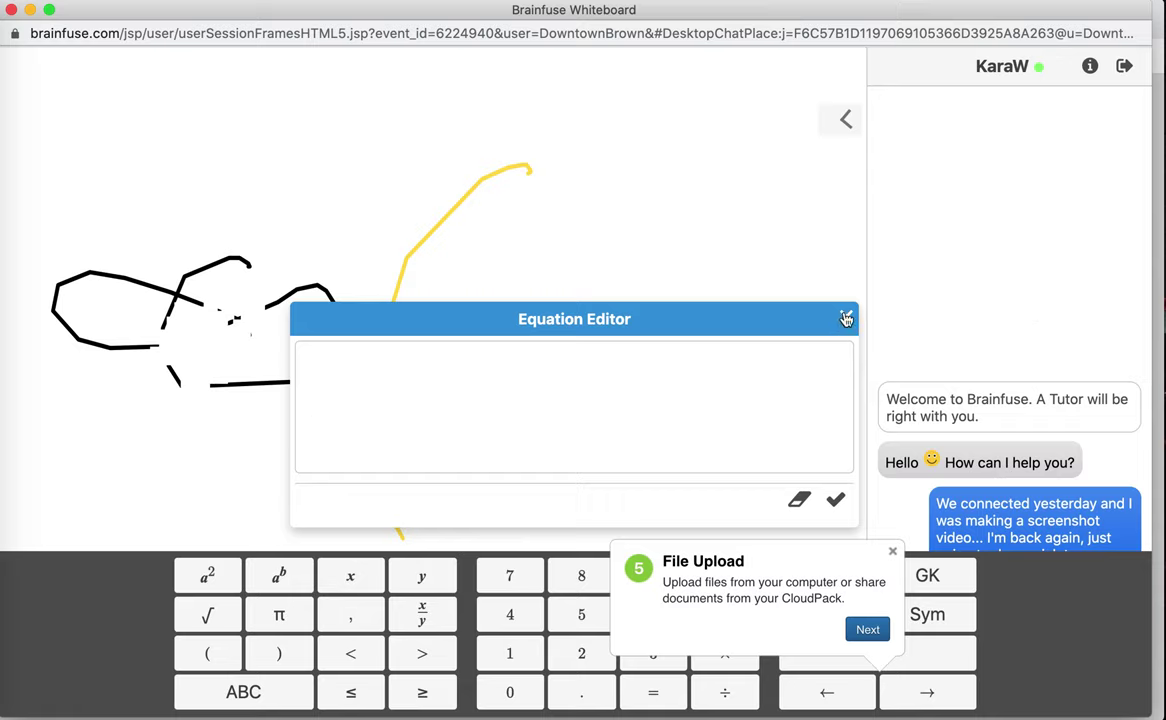
{"action": "left_click", "coordinate": [845, 318]}
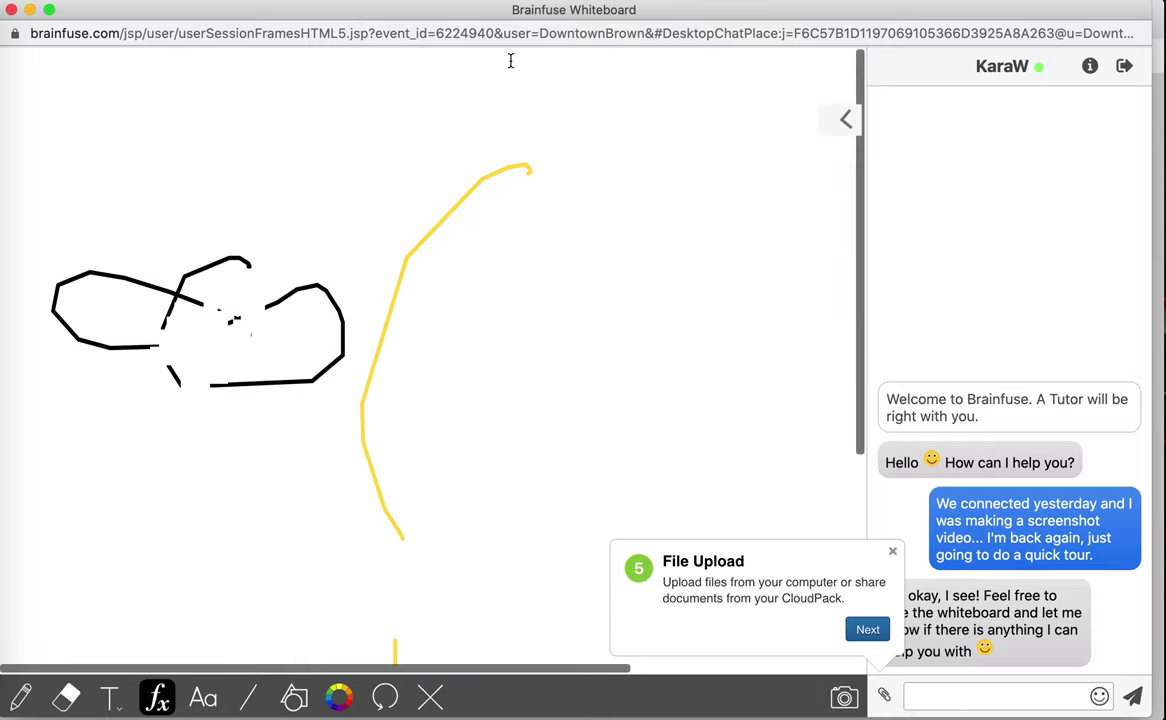
- Step through the Chat Area and Snap-n-Send tips and dismiss the tour
{"action": "left_click", "coordinate": [879, 629]}
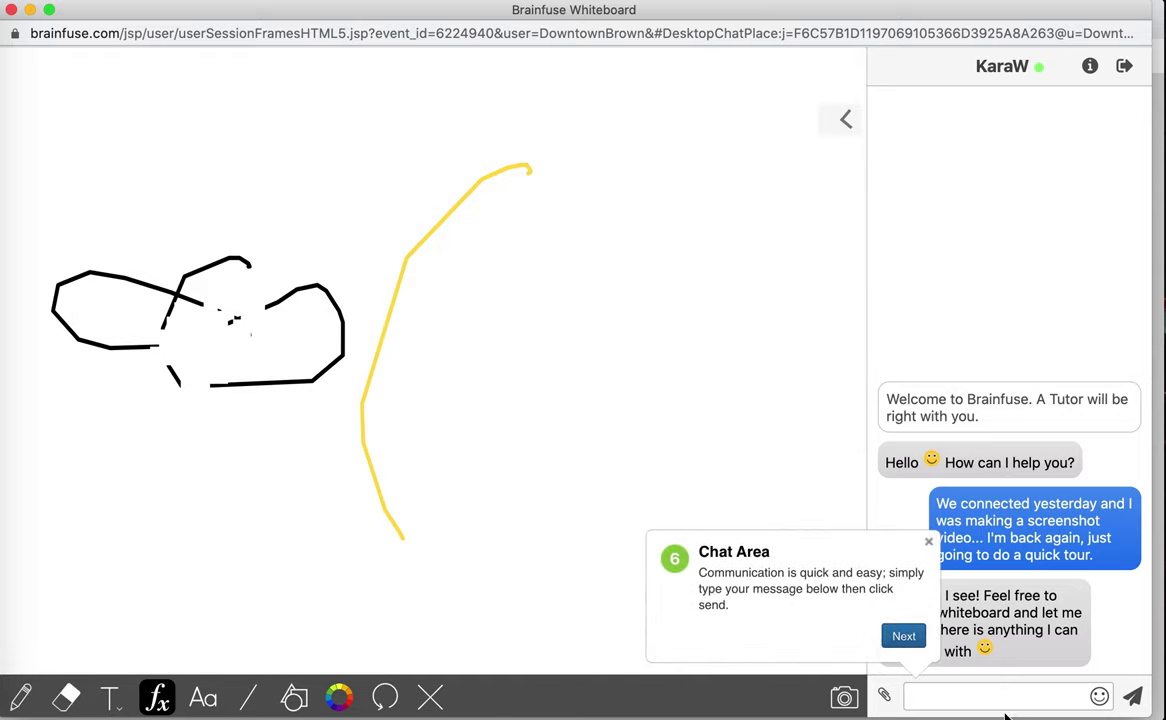
{"action": "left_click", "coordinate": [903, 636]}
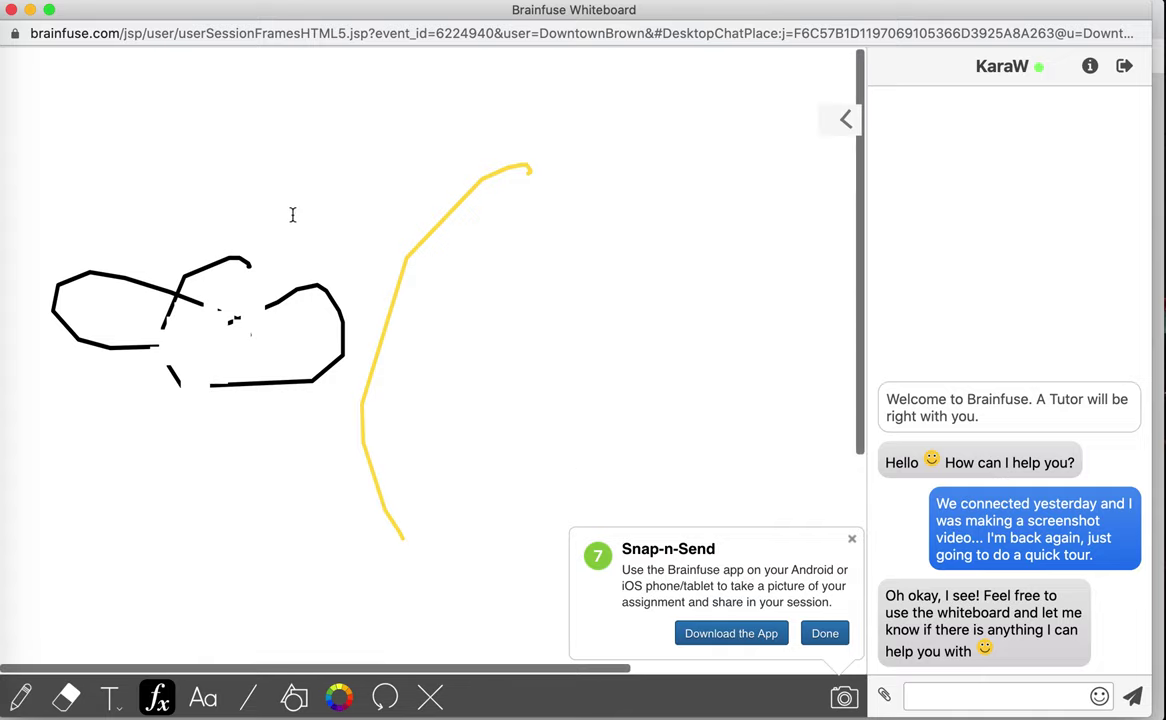
{"action": "left_click", "coordinate": [825, 635]}
- Send the tutor 'thanks again!' and close the whiteboard session, confirming Leave
{"action": "left_click", "coordinate": [977, 703]}
{"action": "type", "text": "thanks again!"}
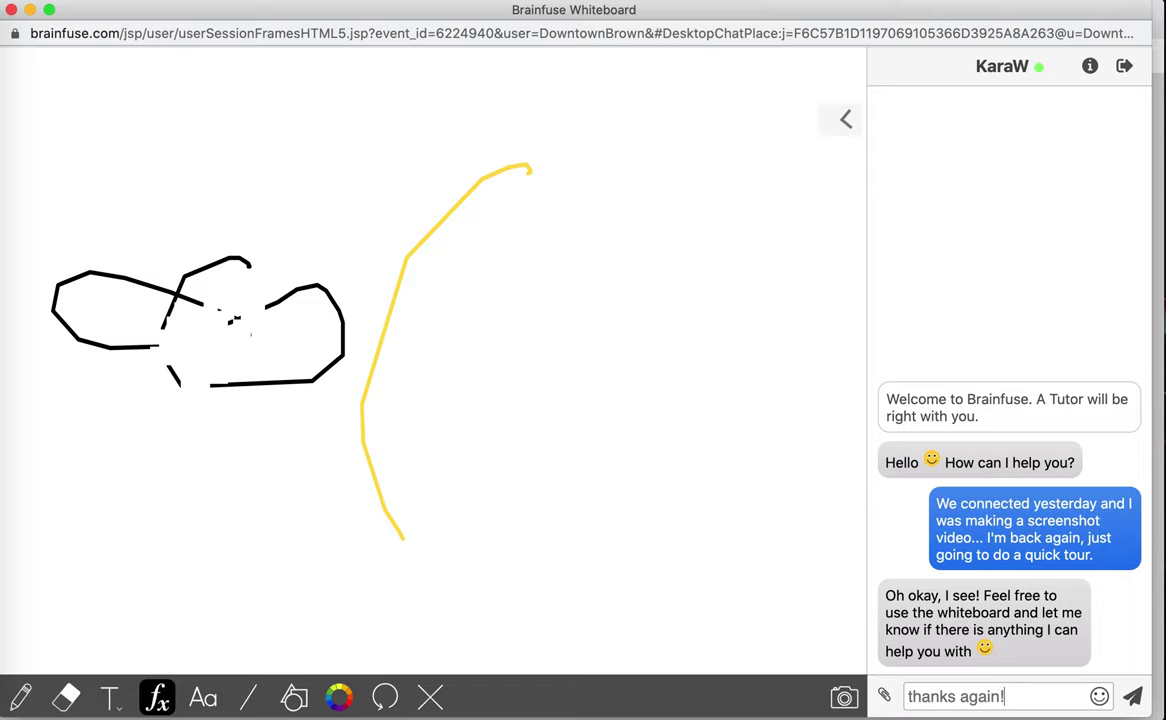
{"action": "key", "text": "Return"}
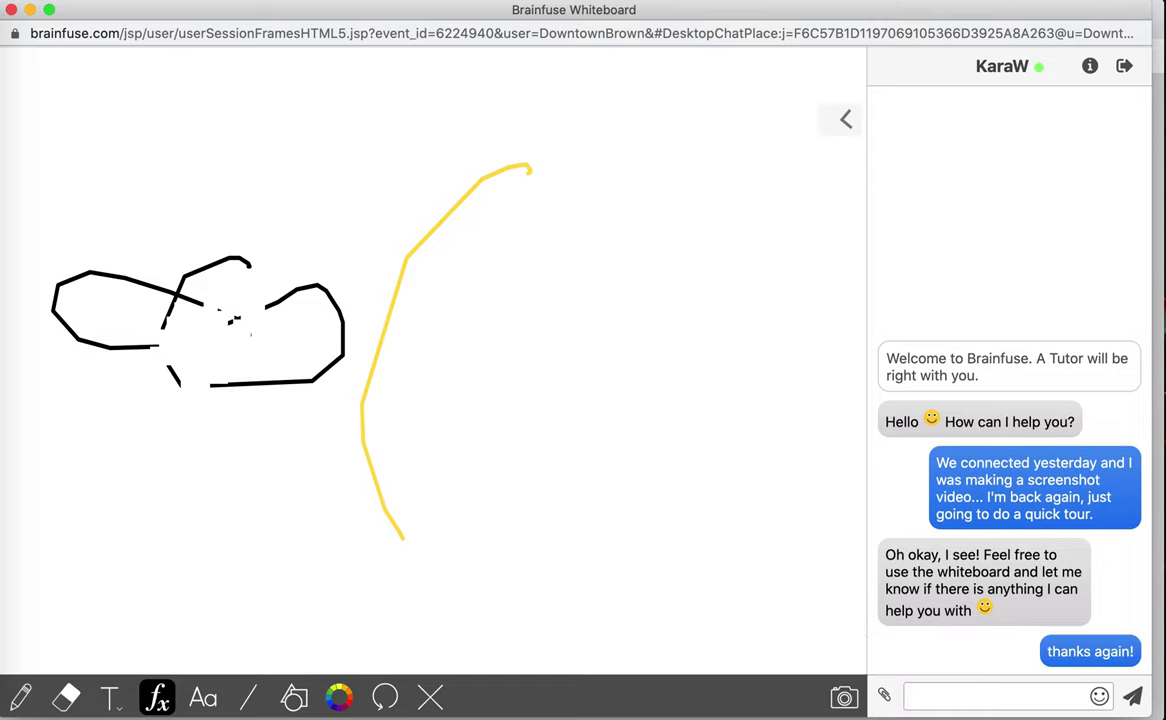
{"action": "left_click", "coordinate": [11, 10]}
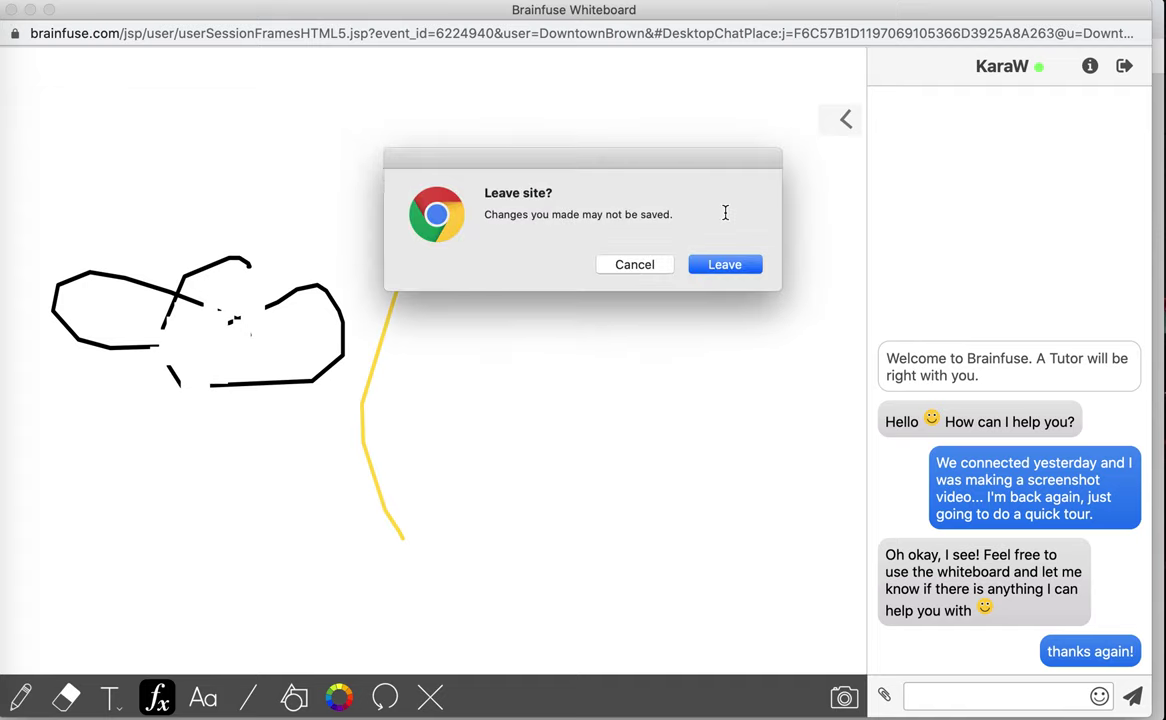
{"action": "left_click", "coordinate": [733, 264]}
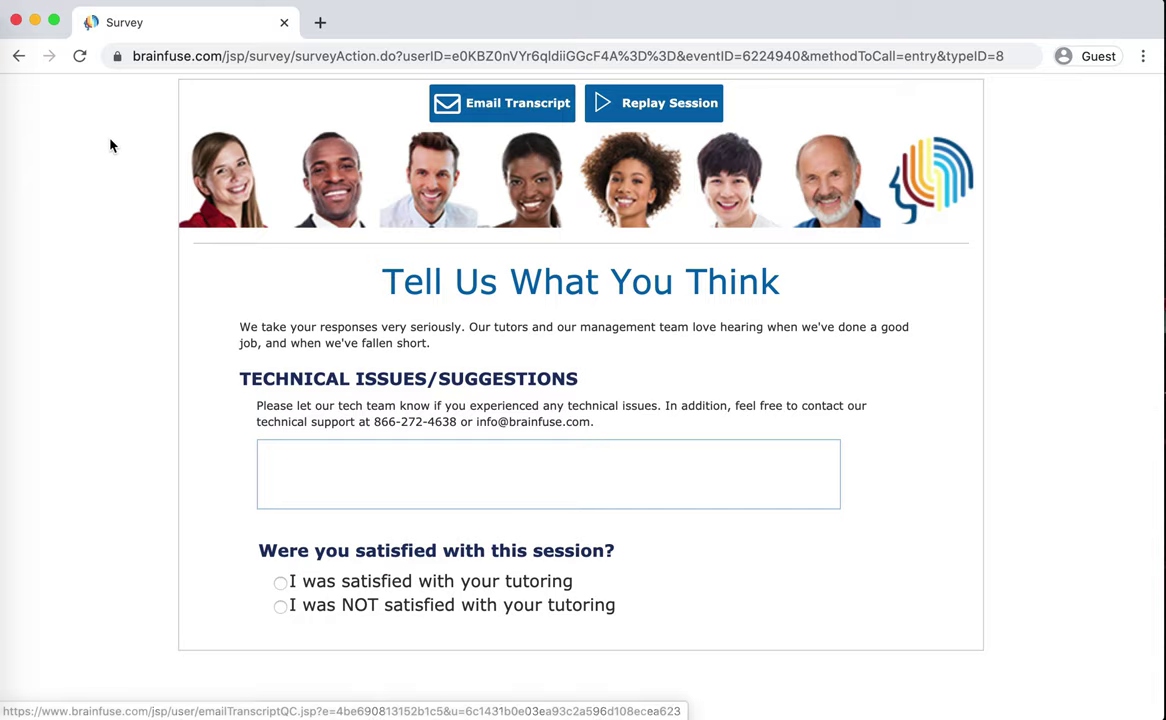
- Leave the survey and return to the HelpNow Live Help page
{"action": "left_click", "coordinate": [21, 58]}
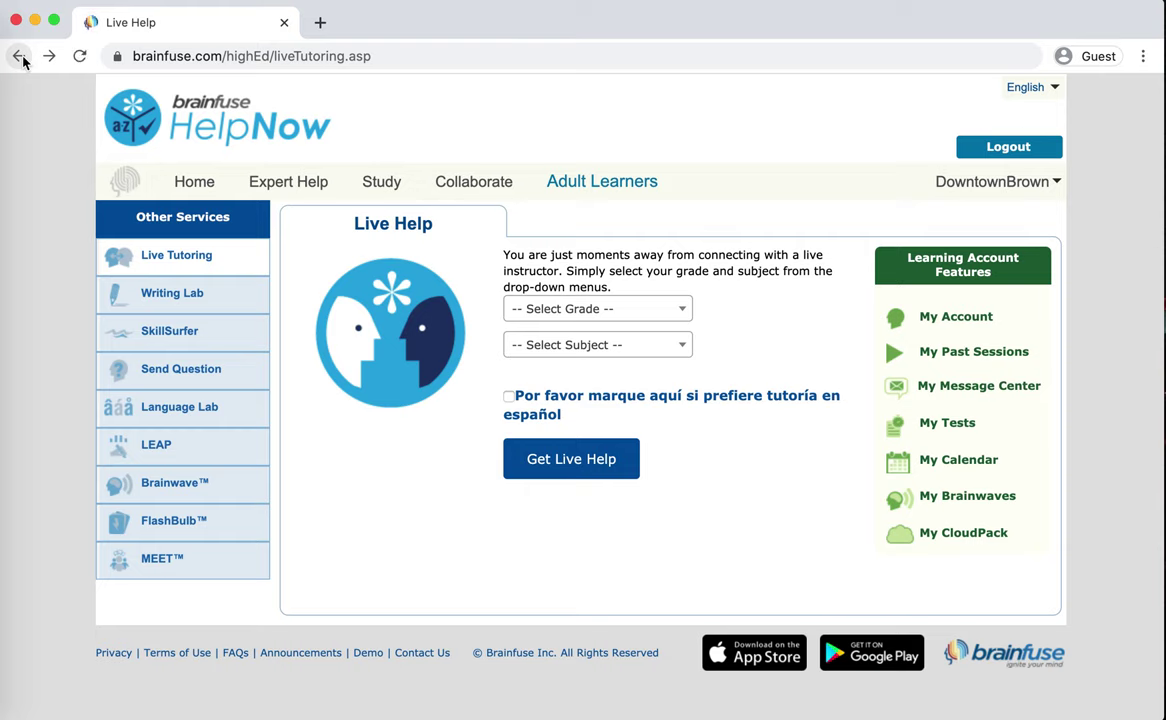
- Return to the HelpNow home page and log out of the account
{"action": "left_click", "coordinate": [183, 182]}
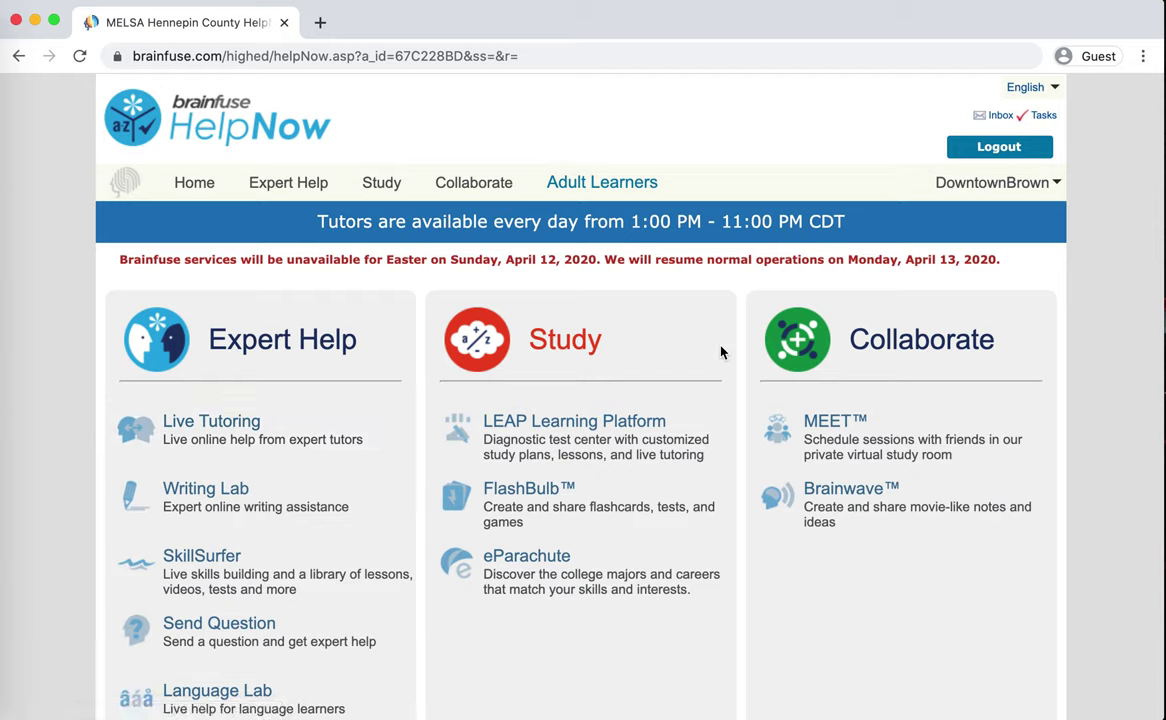
{"action": "left_click", "coordinate": [1013, 147]}
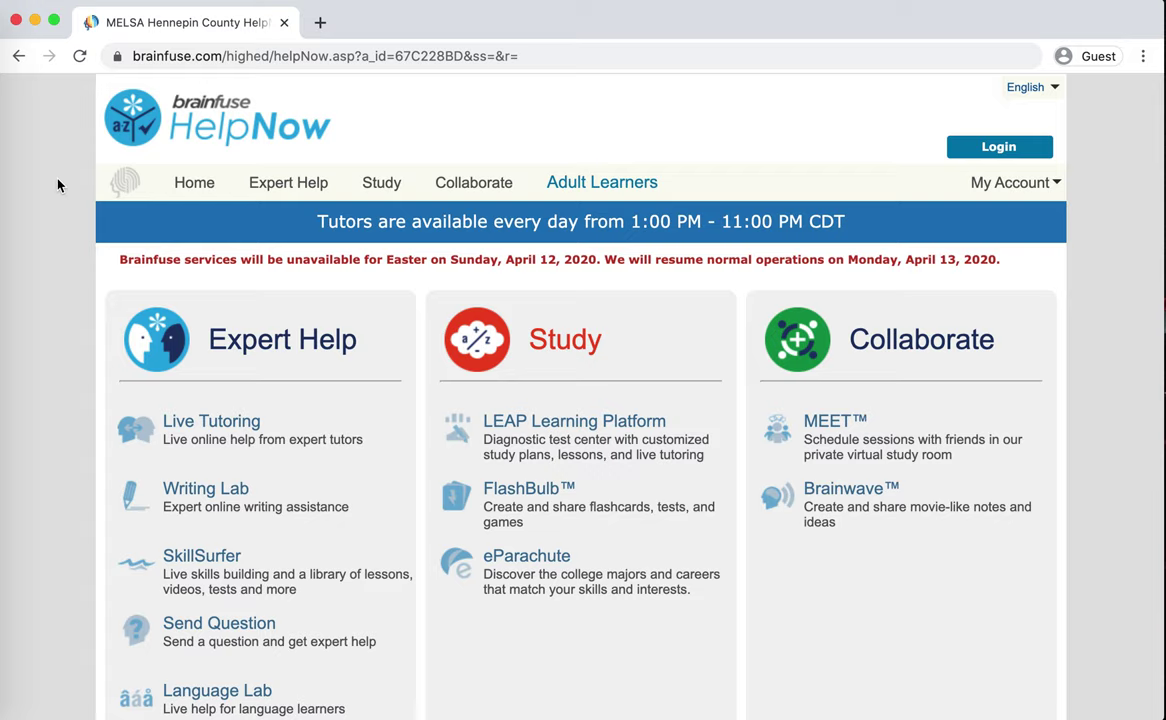
{"action": "left_click", "coordinate": [276, 56]}
- Go to hclib.org, the Hennepin County Library website
{"action": "type", "text": "hclib"}
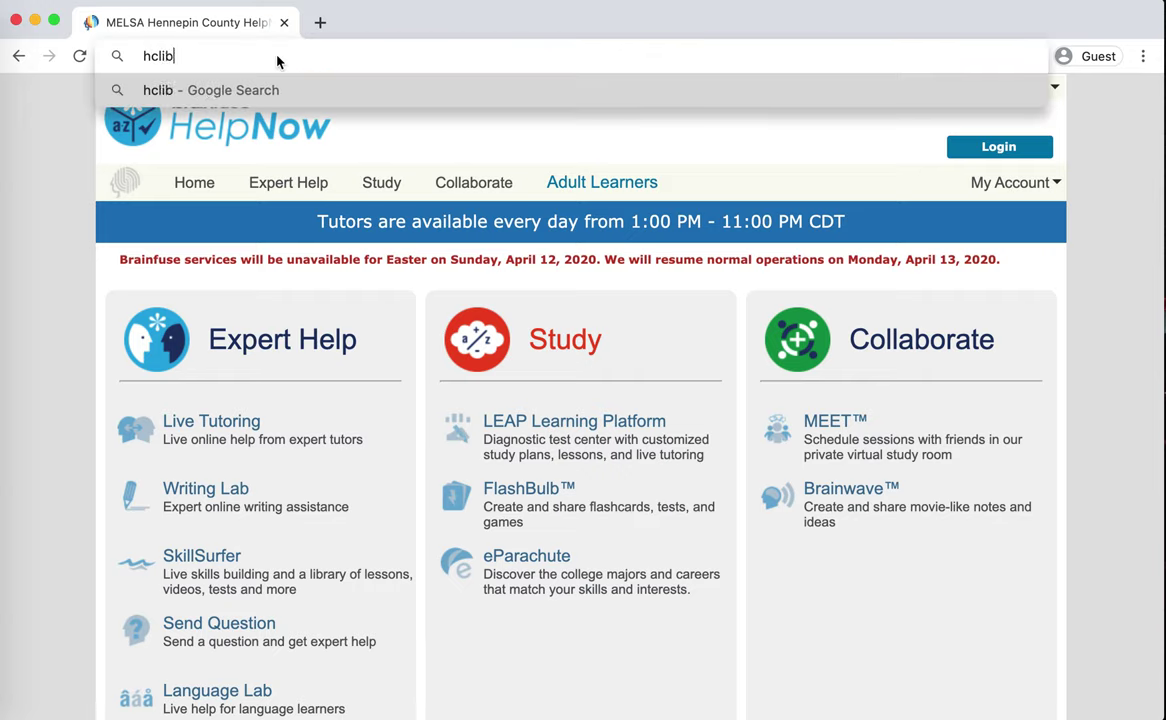
{"action": "type", "text": ".org"}
{"action": "key", "text": "Return"}
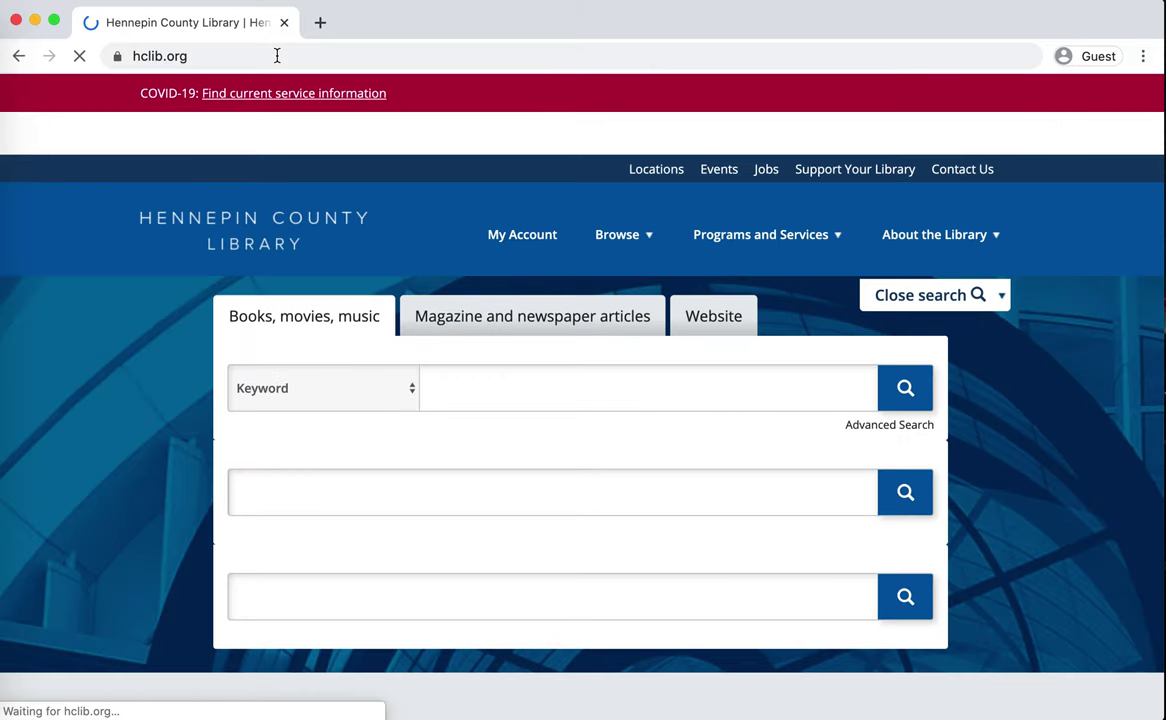